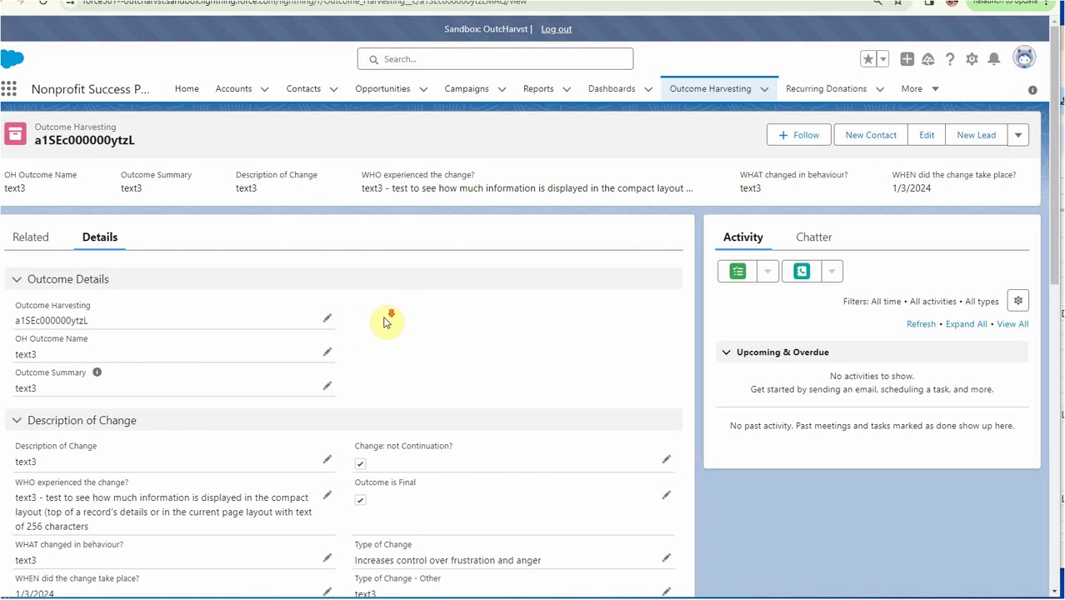
Scroll the record to the Significance of the Change fields and bring up the field template spreadsheet.
scroll(385, 322, down, 4)
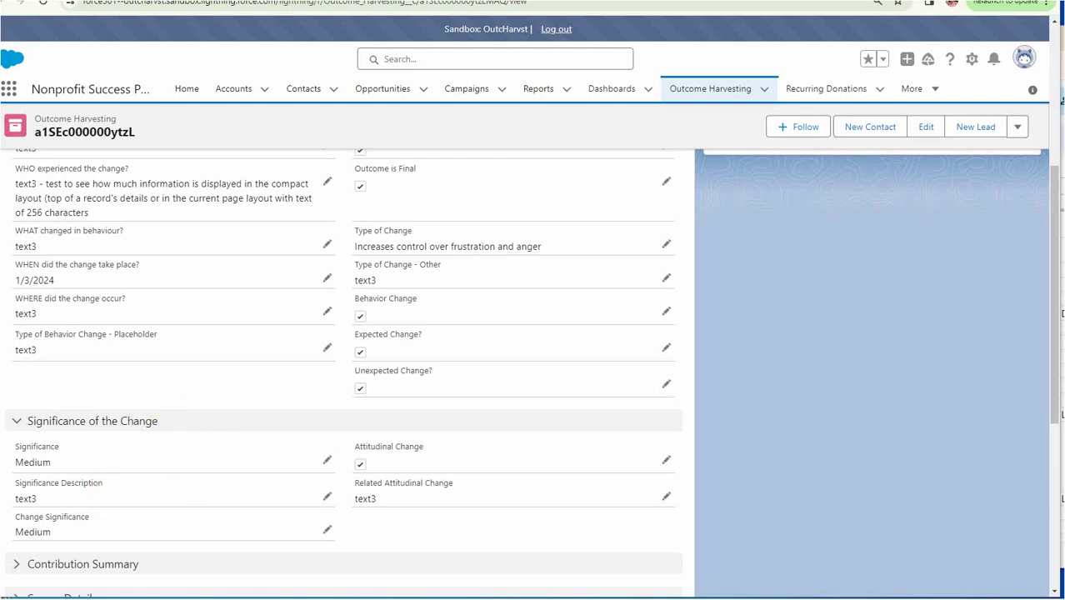
key(alt+Tab)
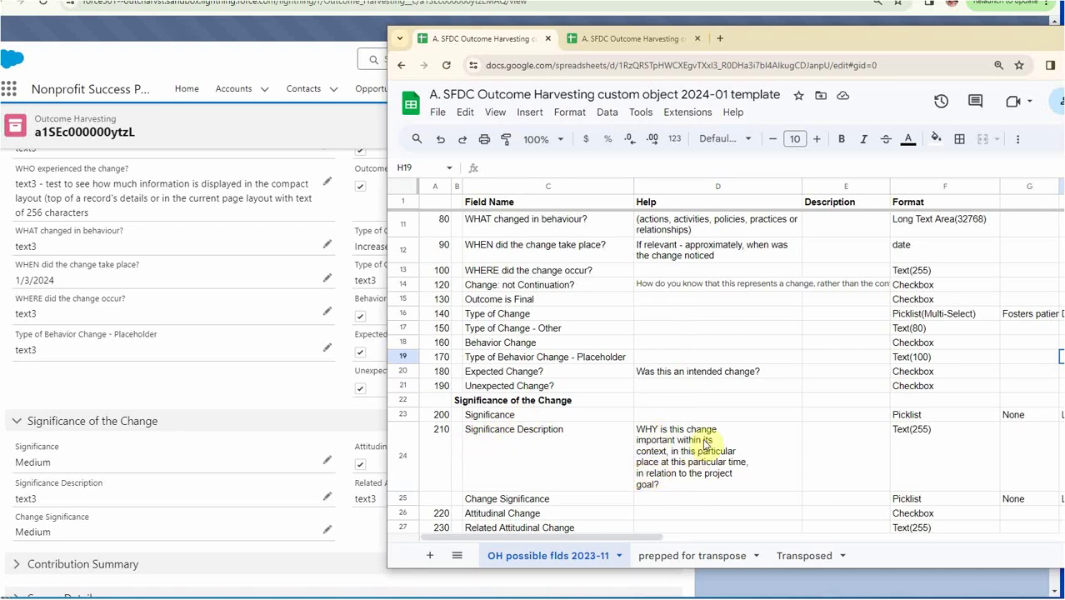
Copy the Significance Description help question from cell D24 and return to the Salesforce record.
click(656, 484)
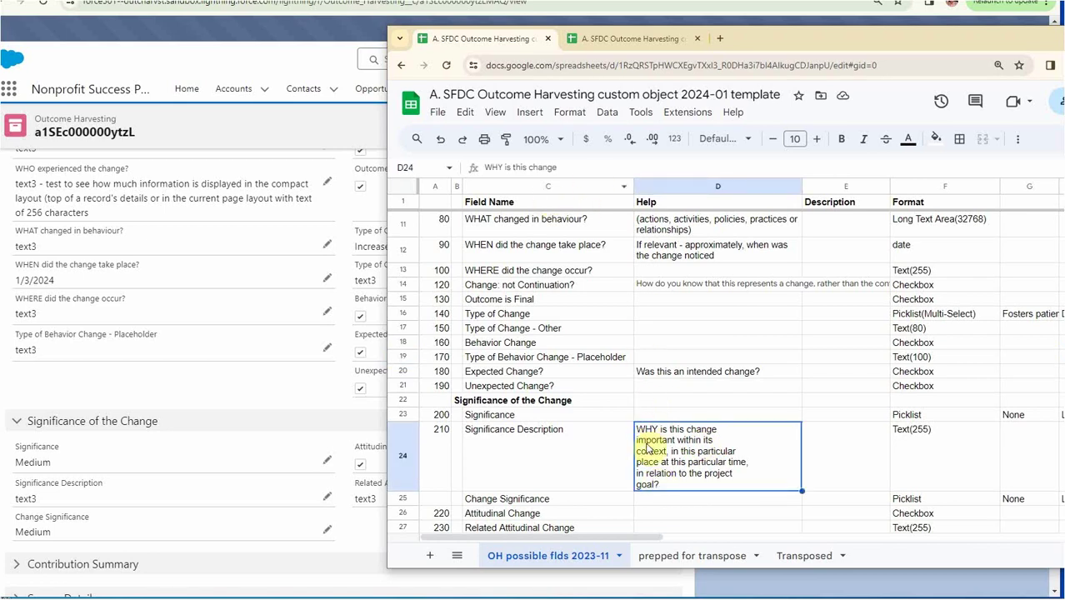
double_click(680, 457)
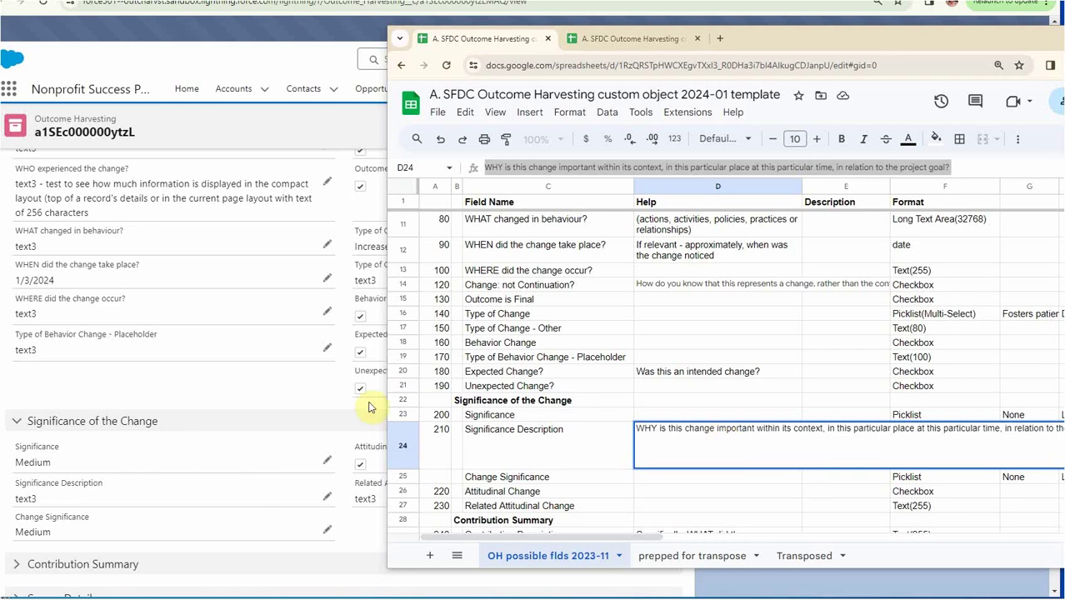
click(265, 450)
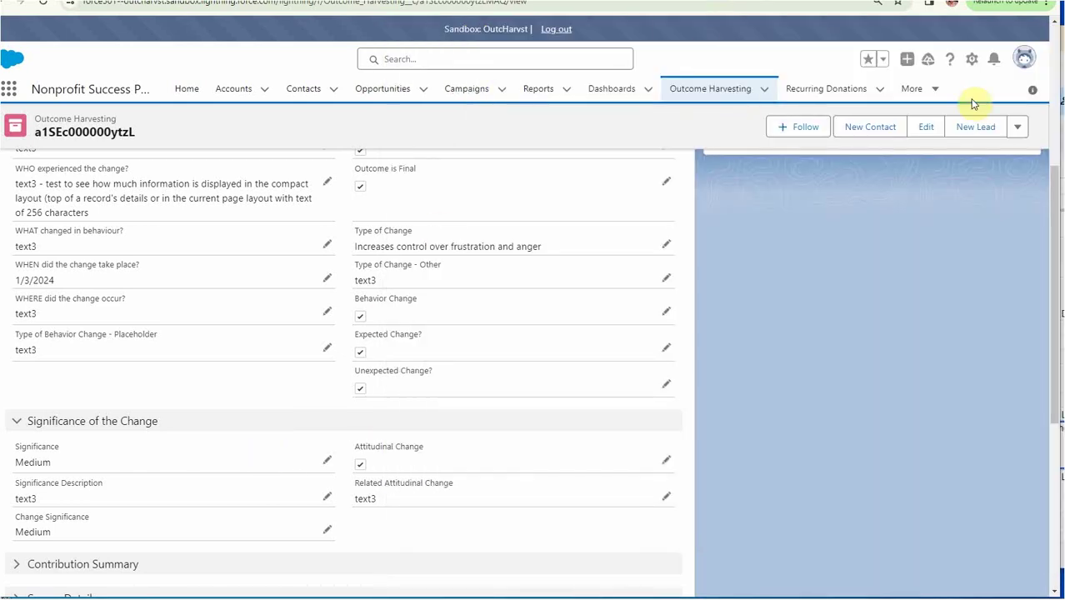
Through Setup's Edit Object, filter the fields by 'Signi' and open Significance Description.
click(968, 61)
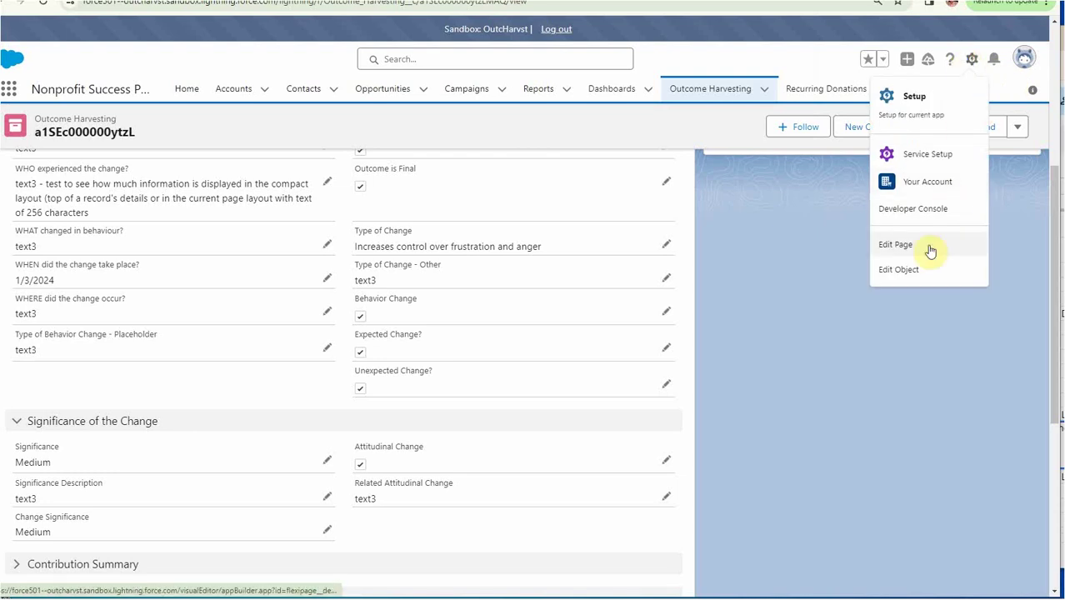
click(905, 272)
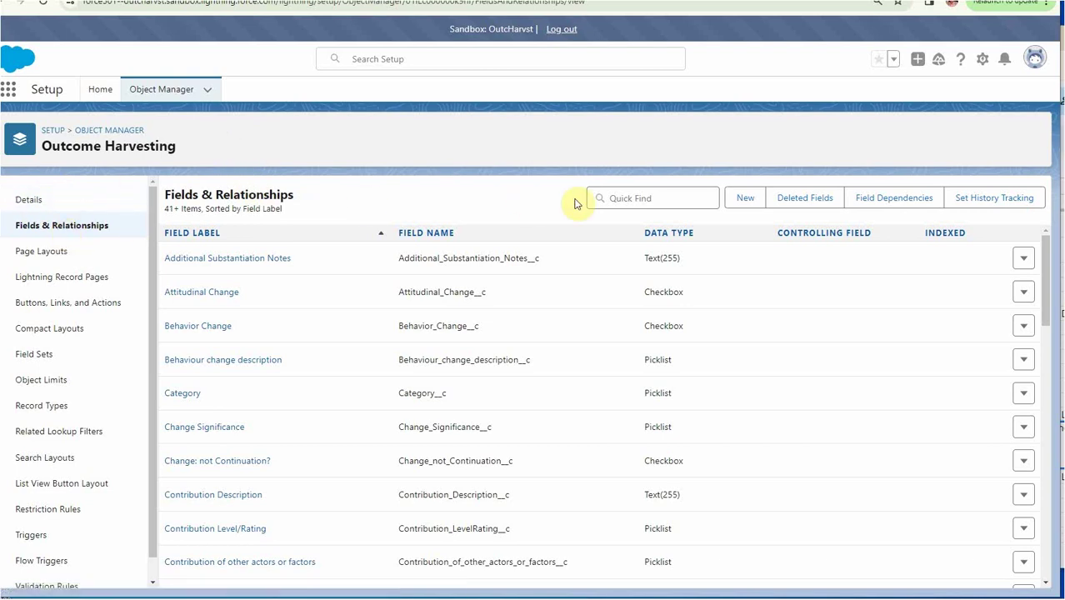
click(627, 198)
text(Signi)
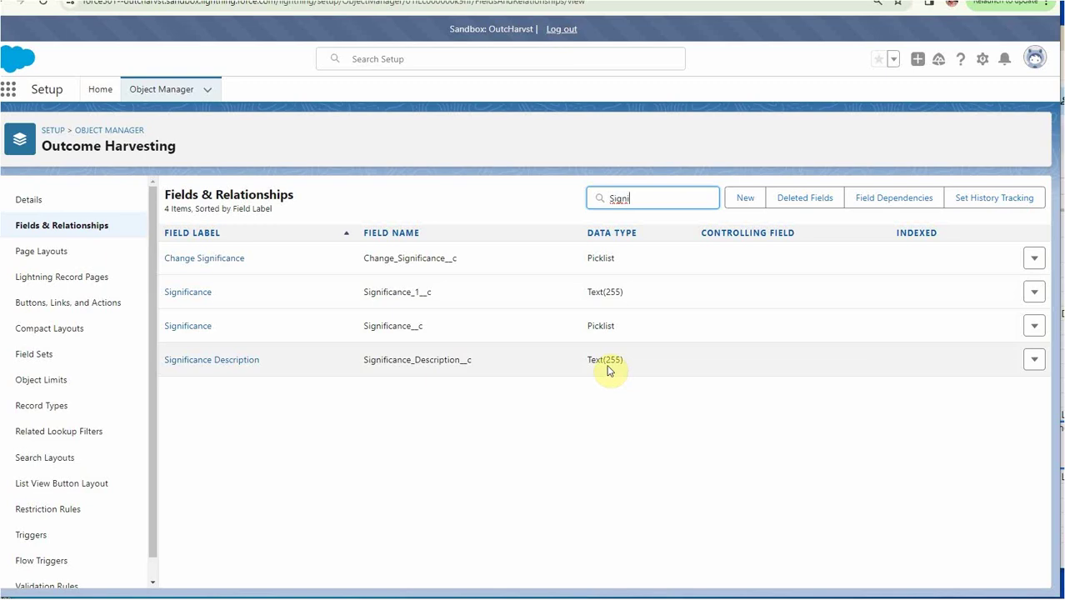
click(223, 365)
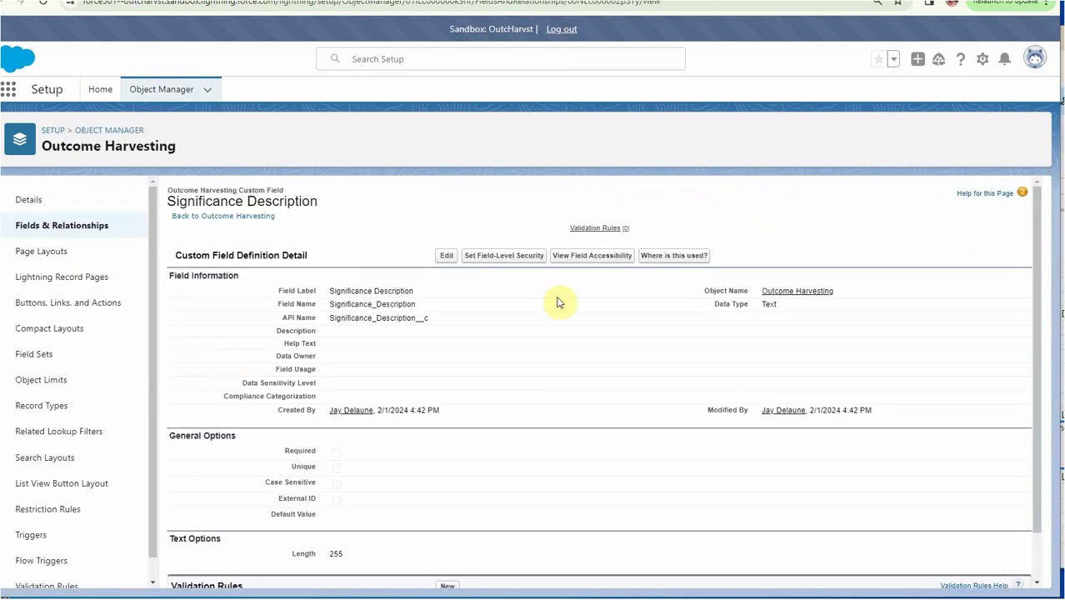
Paste the why-is-this-change-important question into the field's Help Text and Description.
click(447, 255)
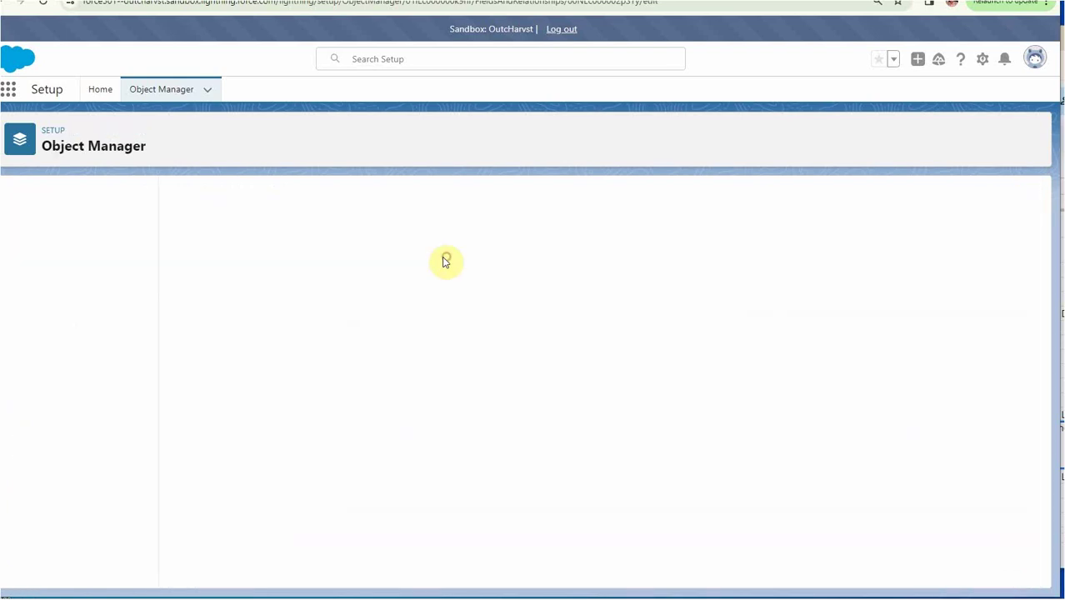
click(412, 346)
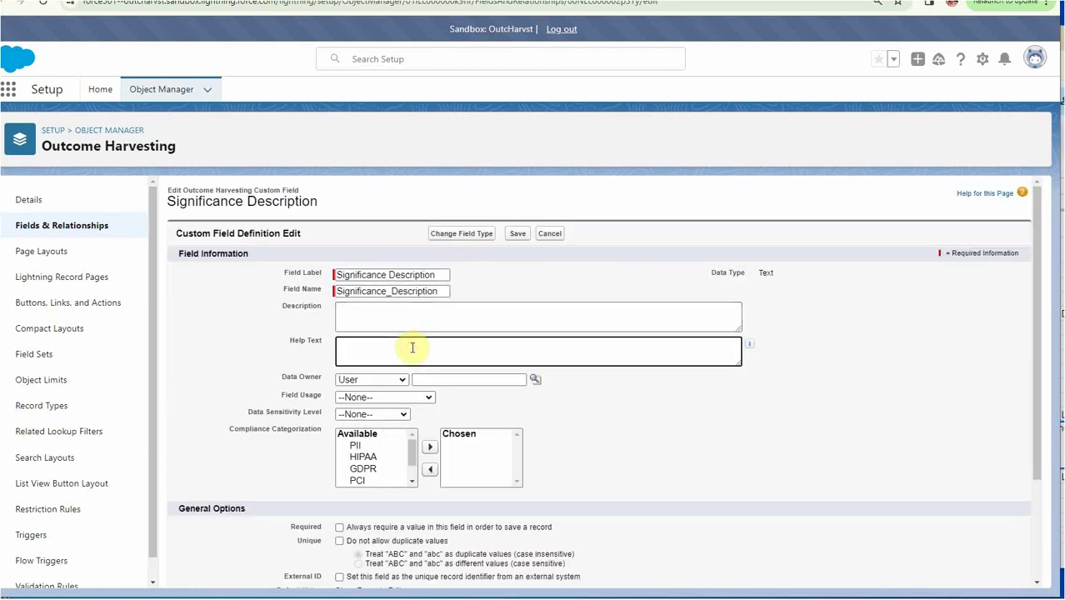
text(WHY is this change important within its context, in this particular place at this particular time, in relation to the project goal?)
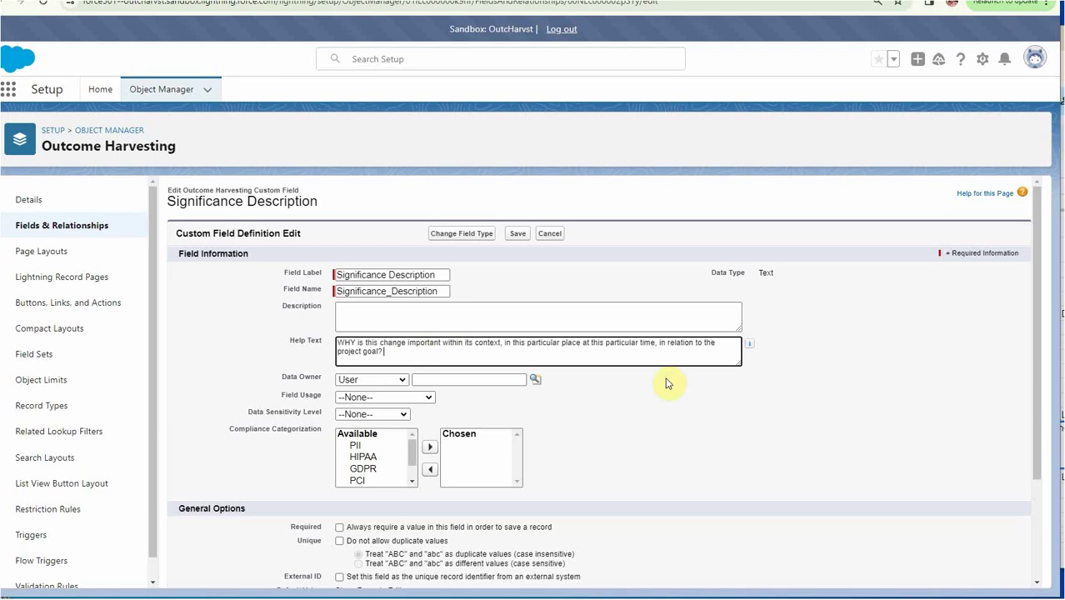
click(500, 308)
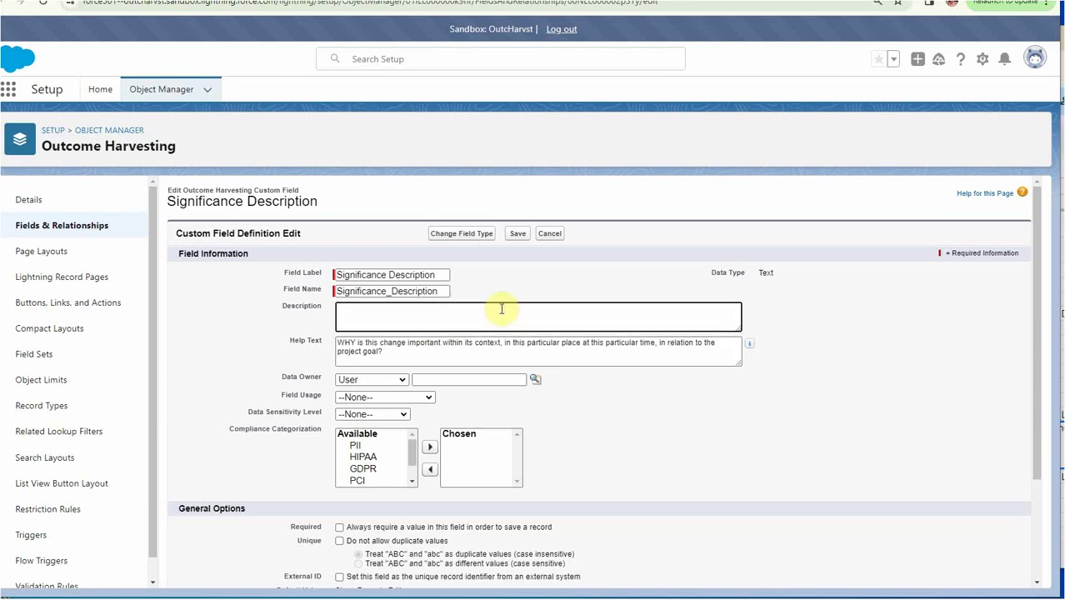
text(WHY is this change important within its context, in this particular place at this particular time, in relation to the project goal?)
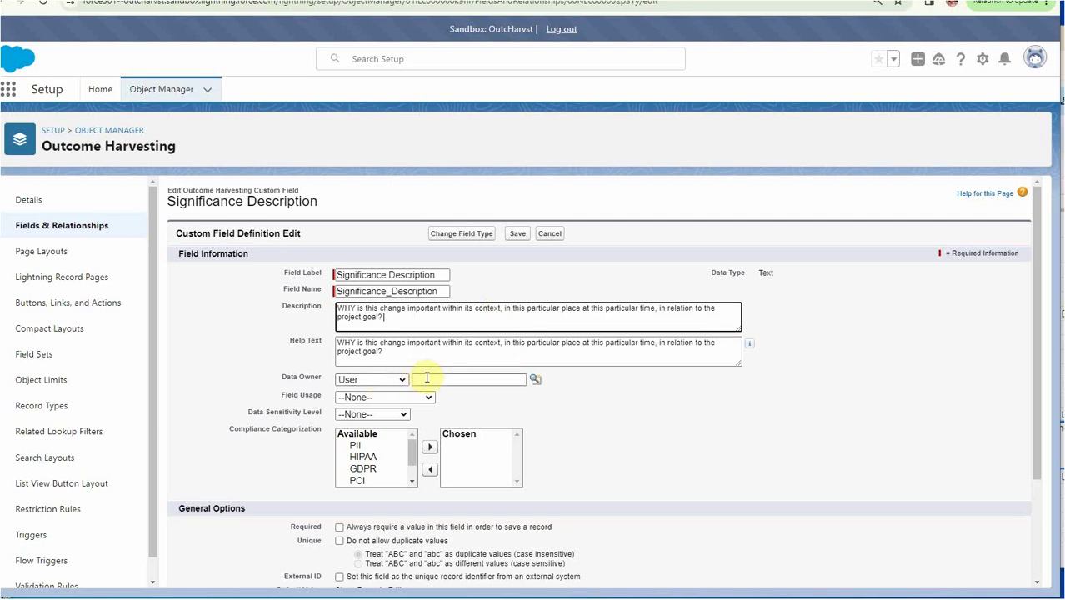
click(382, 404)
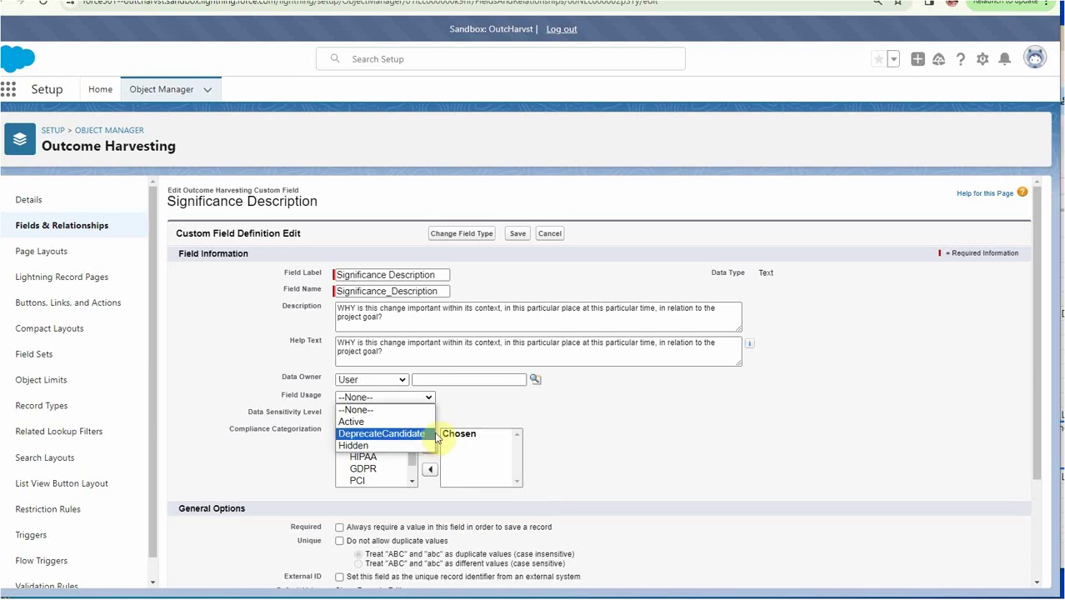
click(546, 421)
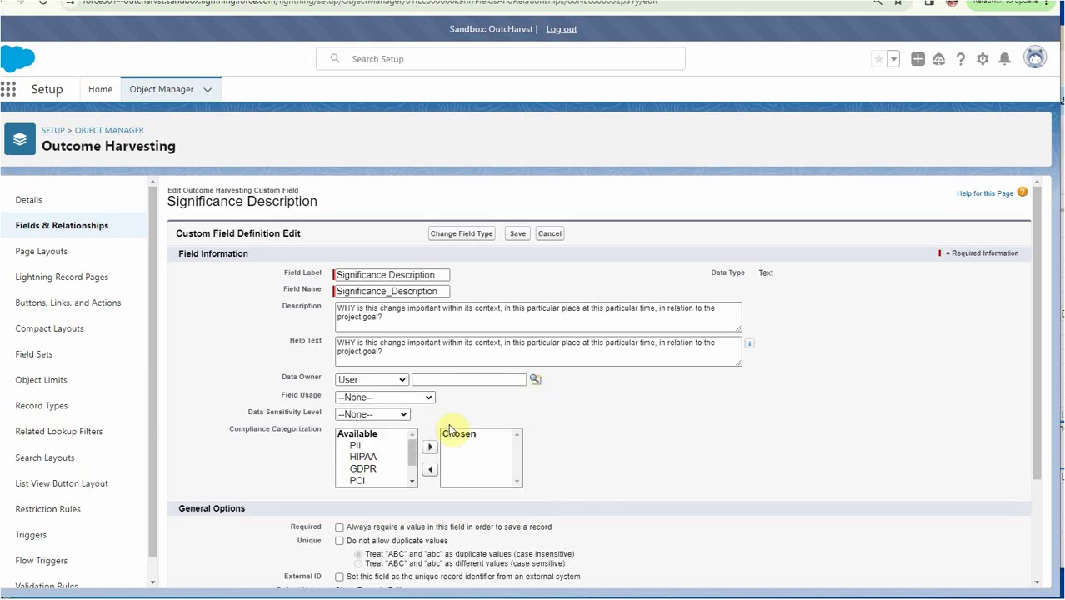
click(404, 414)
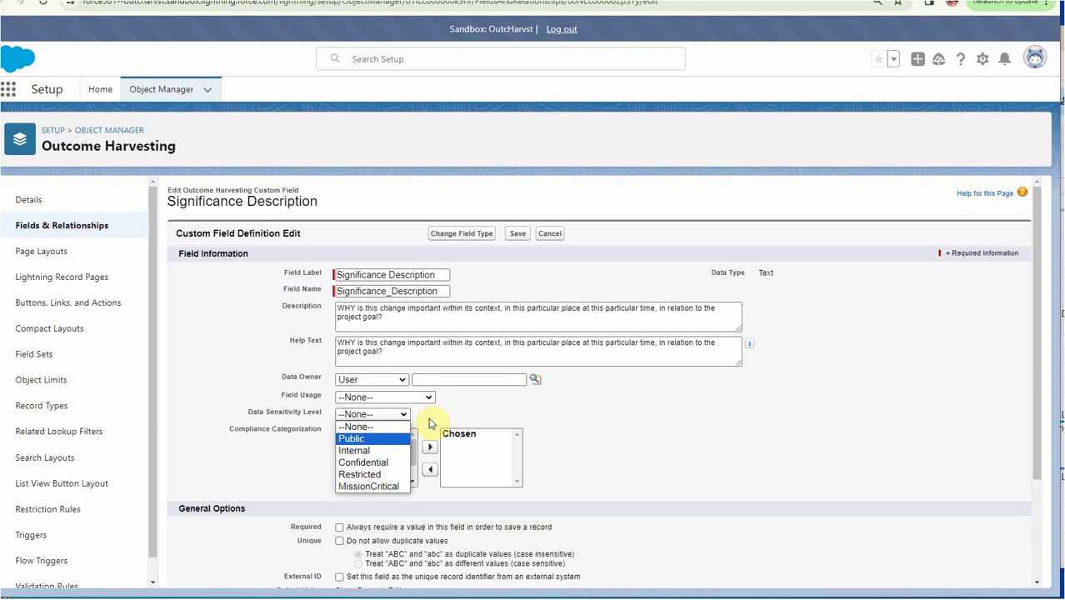
click(429, 423)
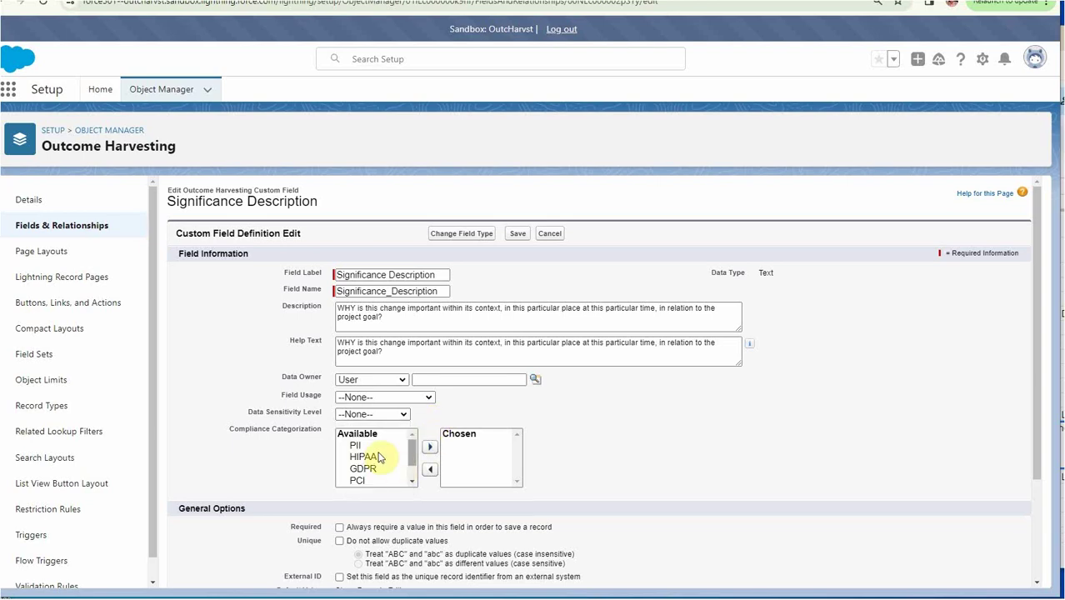
Change the Text field length from 255 to 400 and save, which returns an Invalid Data error.
scroll(575, 445, down, 1)
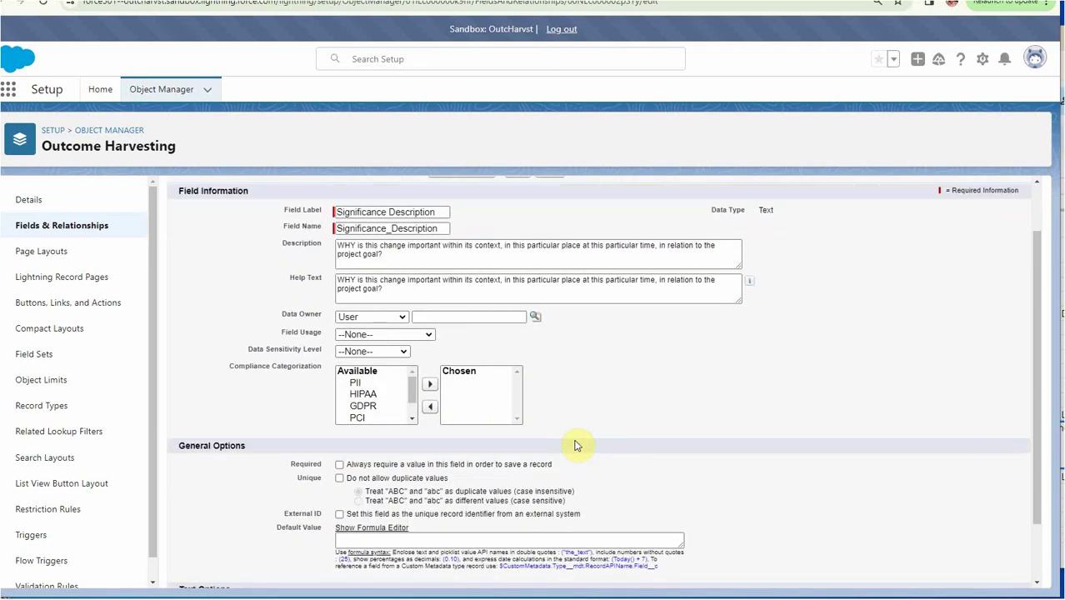
scroll(575, 446, down, 1)
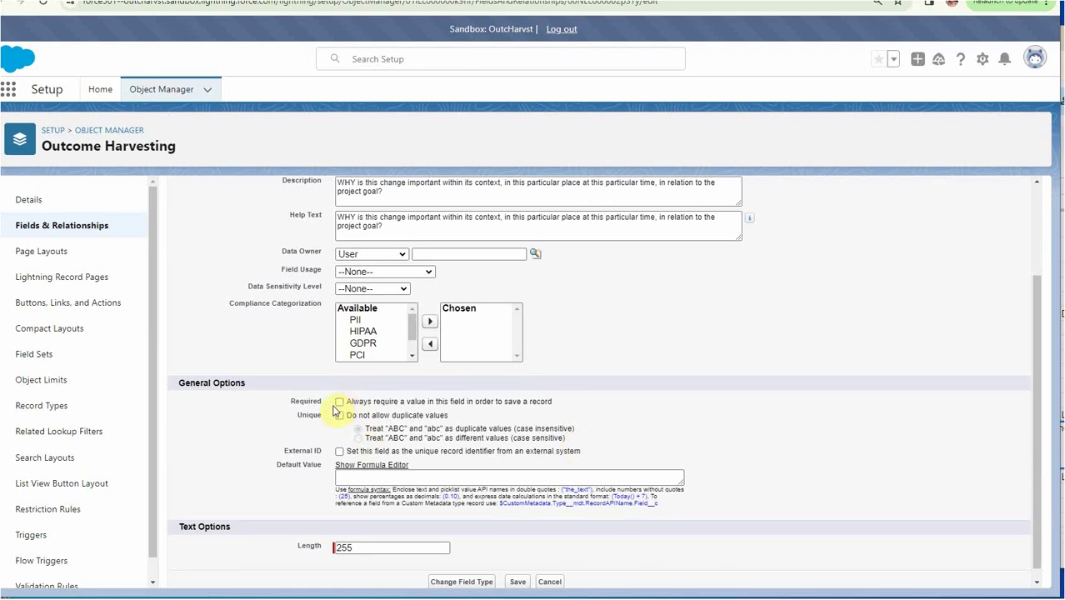
scroll(279, 405, up, 1)
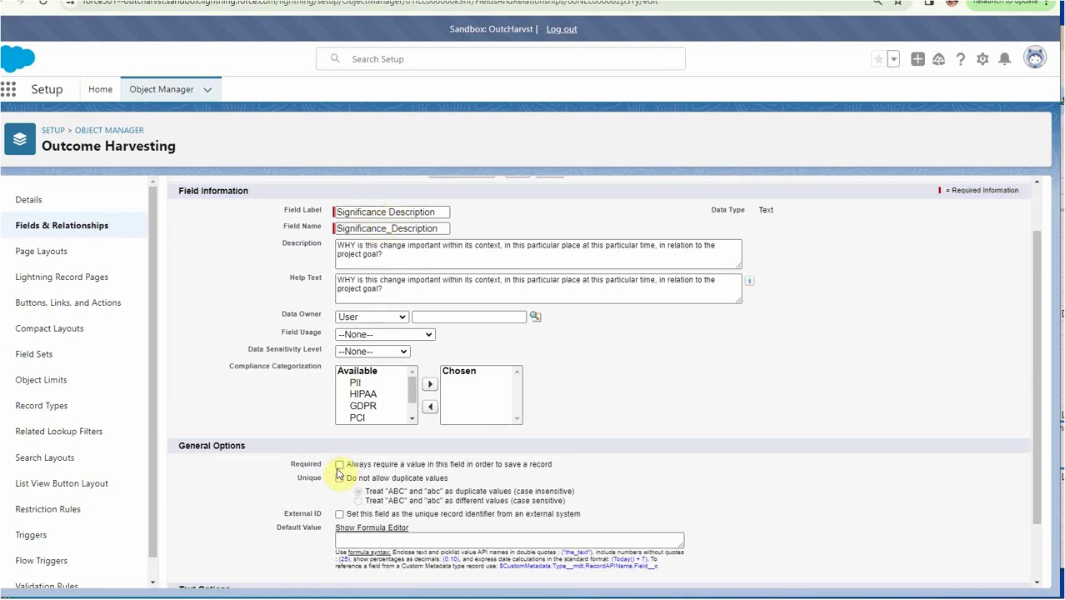
scroll(285, 465, down, 2)
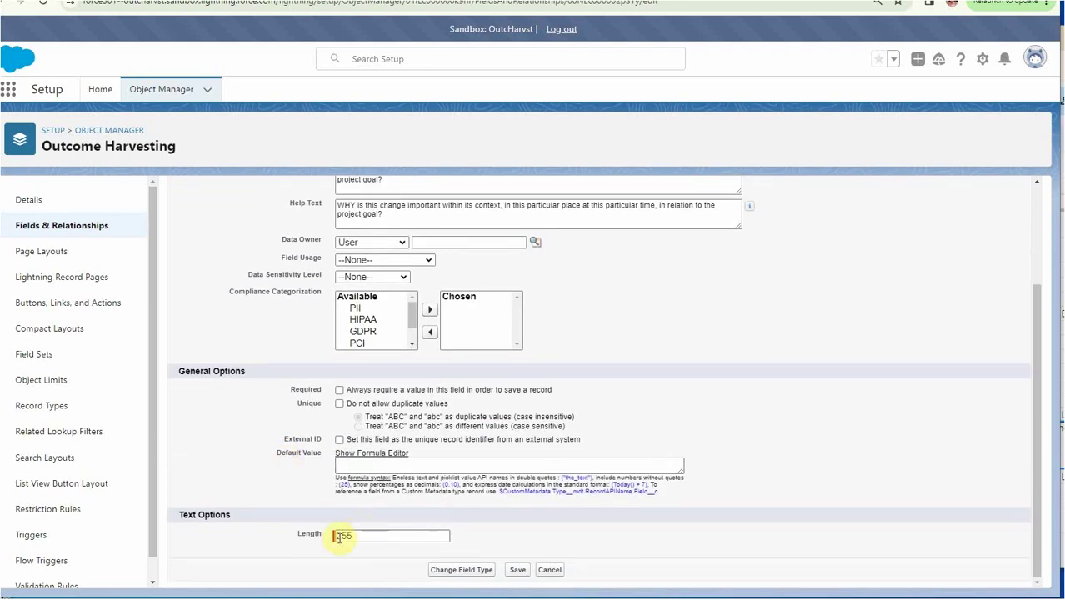
drag(356, 540, 332, 544)
text(400)
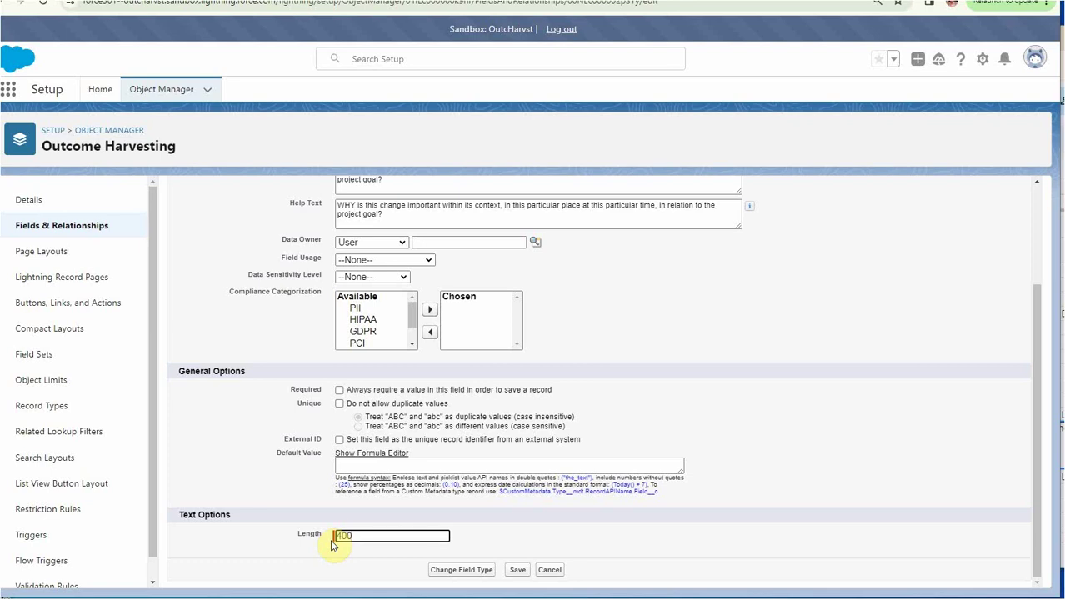
click(517, 569)
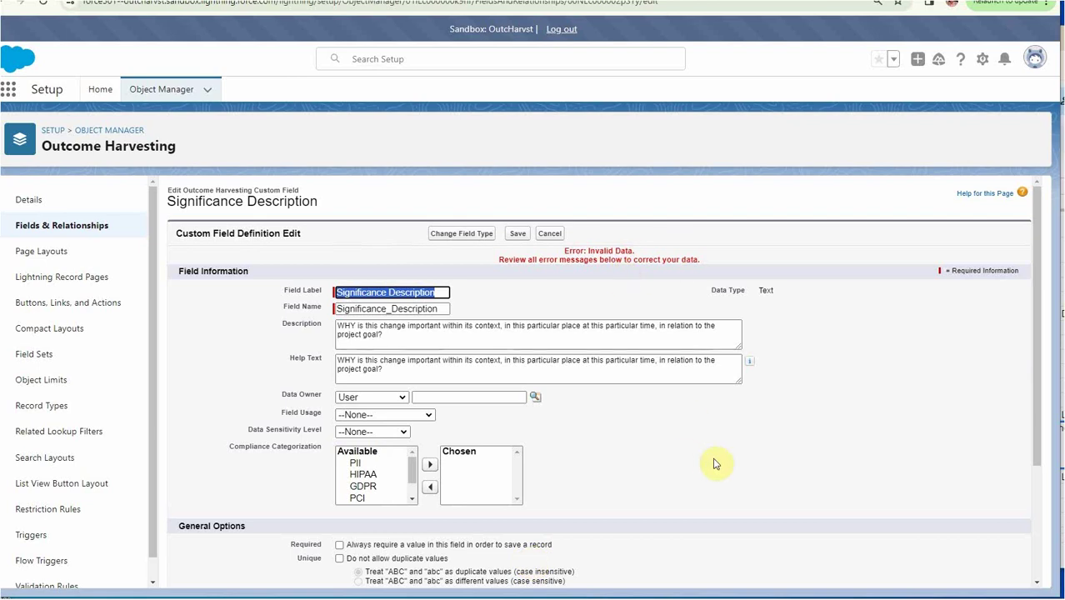
Restore the length to 255 and save the field with its new Help Text and Description.
scroll(708, 452, down, 2)
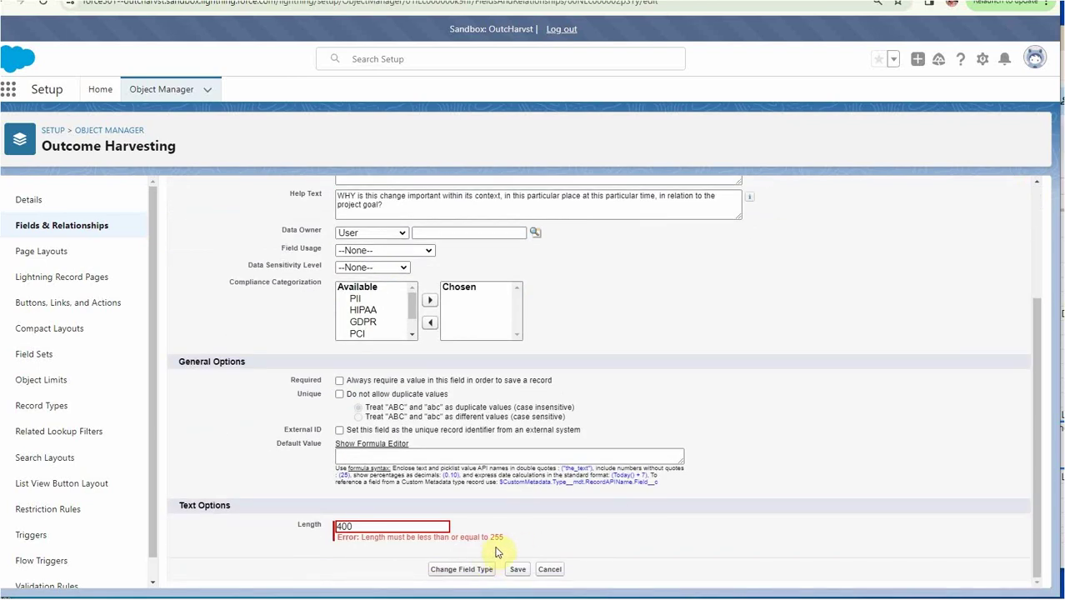
double_click(345, 525)
text(255)
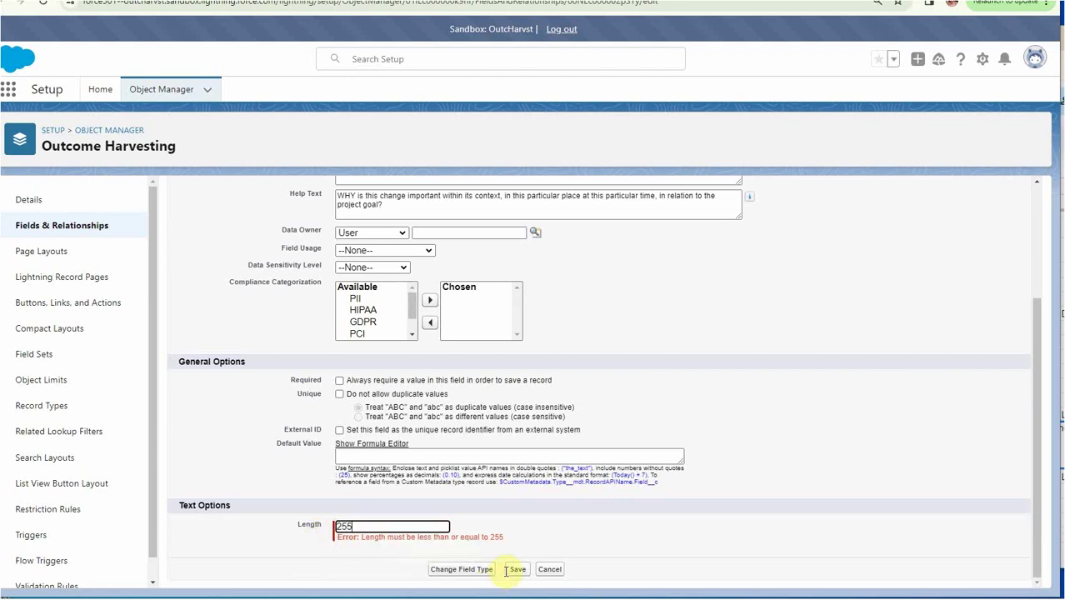
click(517, 574)
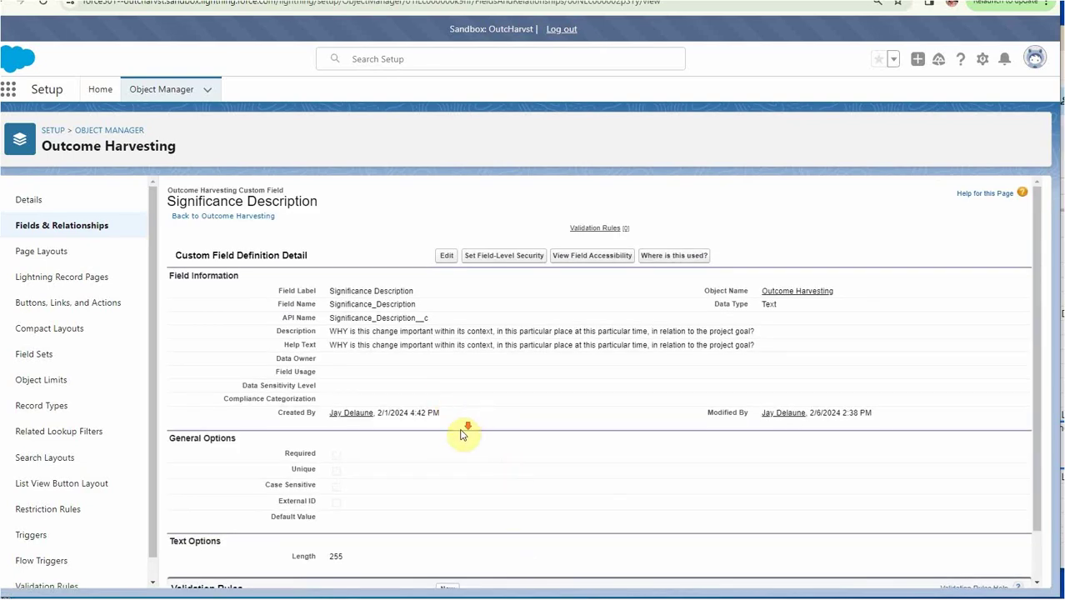
scroll(467, 425, down, 1)
scroll(464, 433, down, 1)
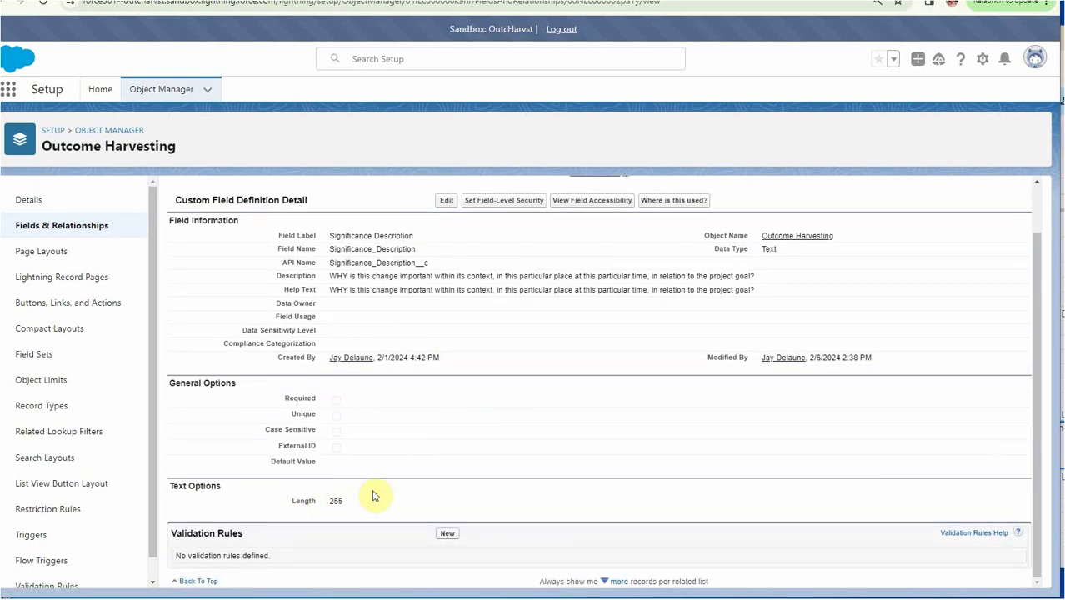
scroll(372, 495, up, 2)
Switch the Significance Description data type to Text Area (Long) and continue to the details step.
click(446, 261)
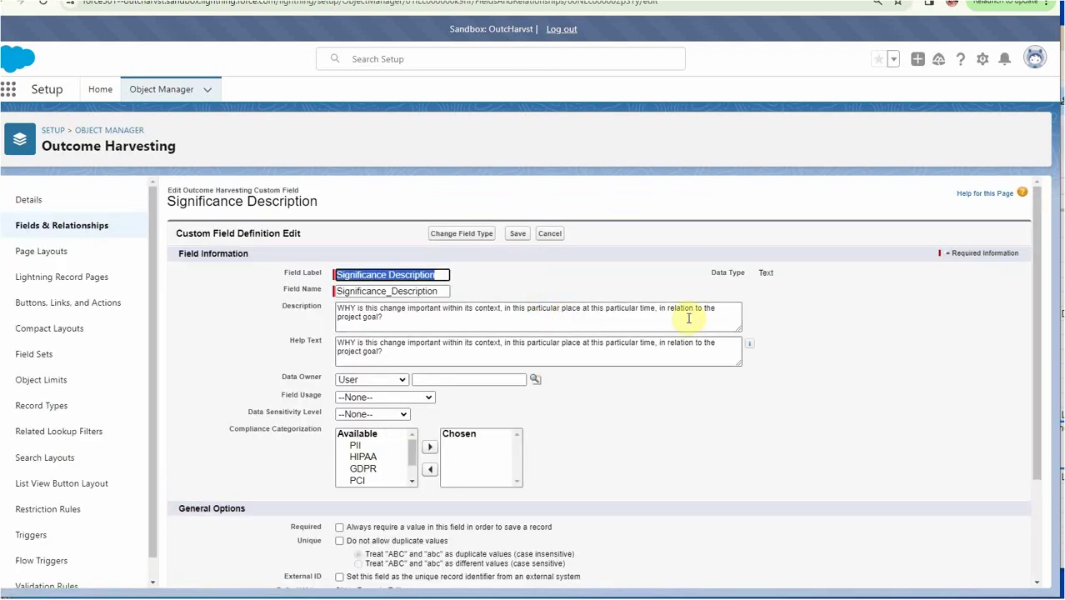
click(465, 237)
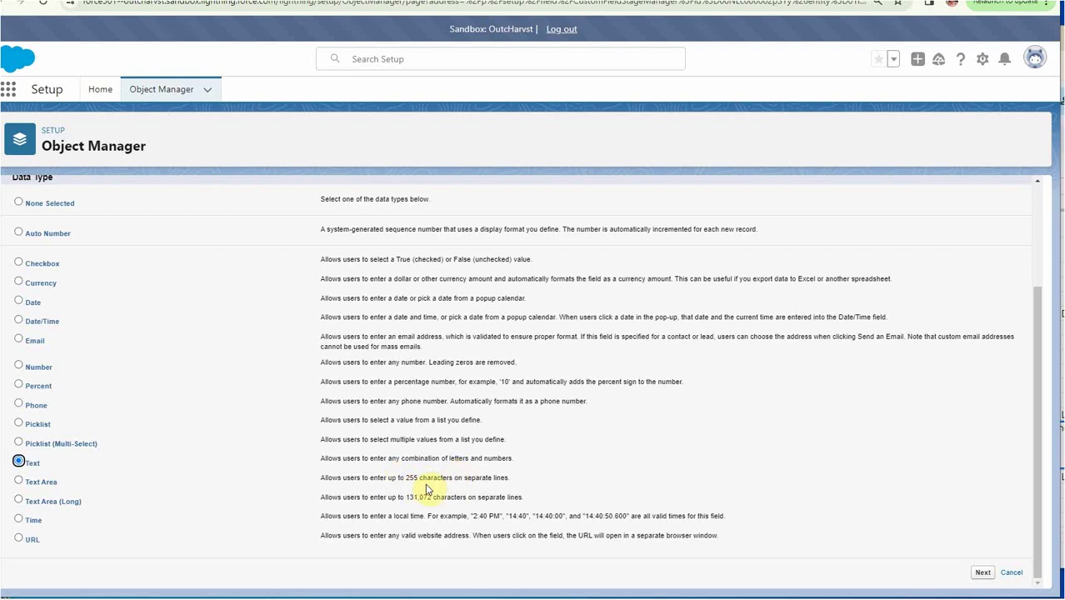
click(18, 501)
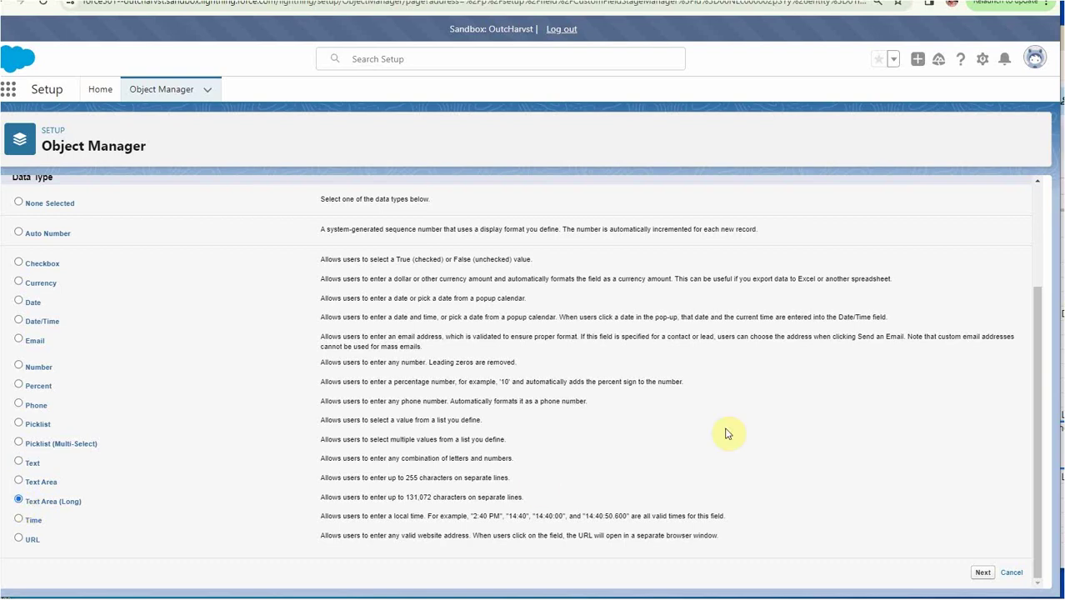
click(981, 571)
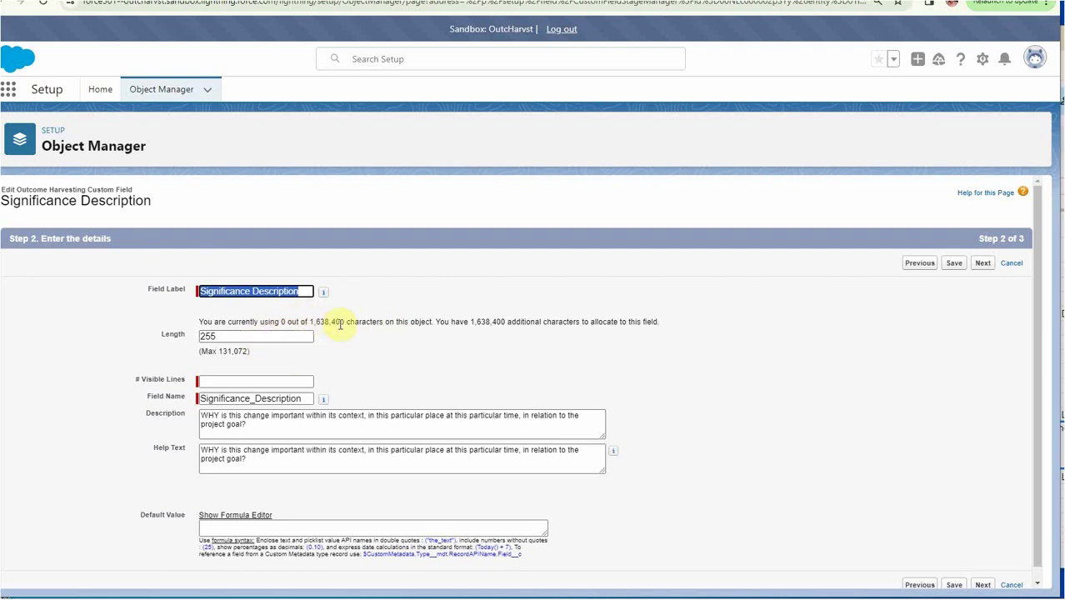
Enter a length of 400 and 3 visible lines for the long text field.
double_click(208, 337)
text(400)
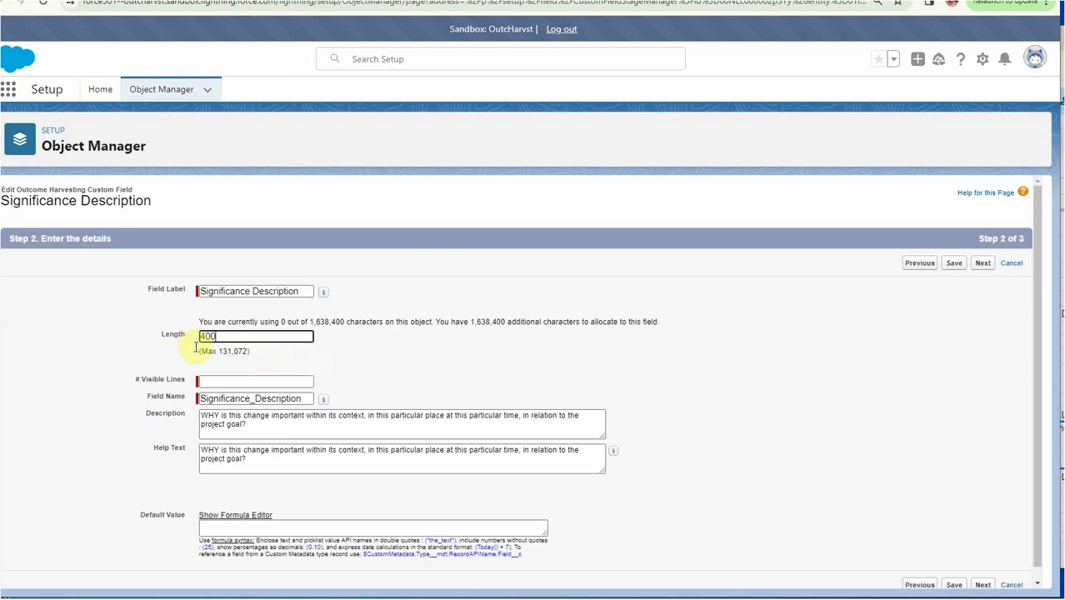
click(236, 381)
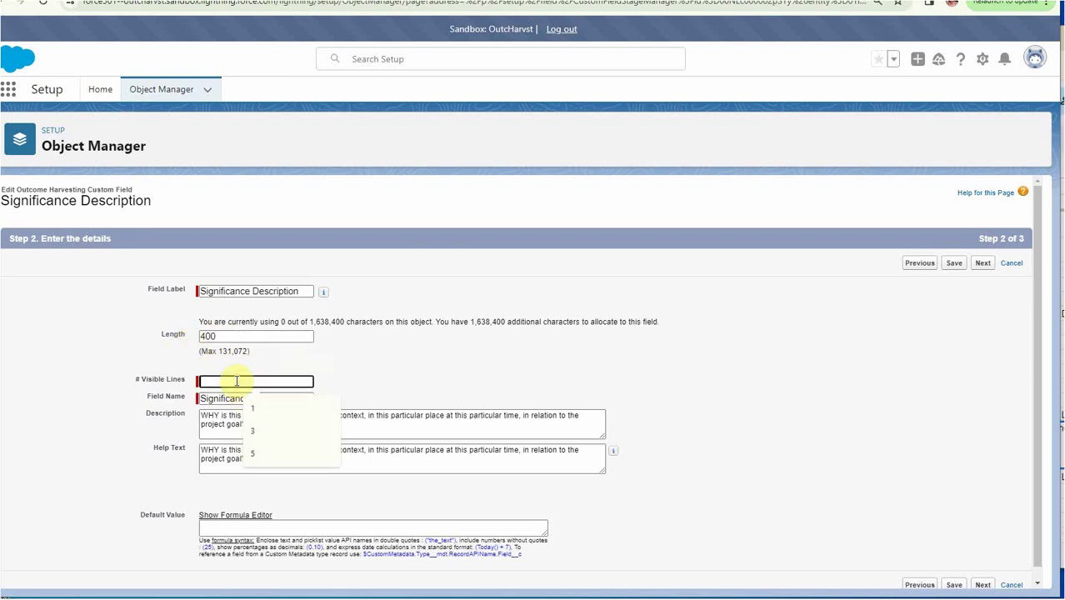
click(258, 430)
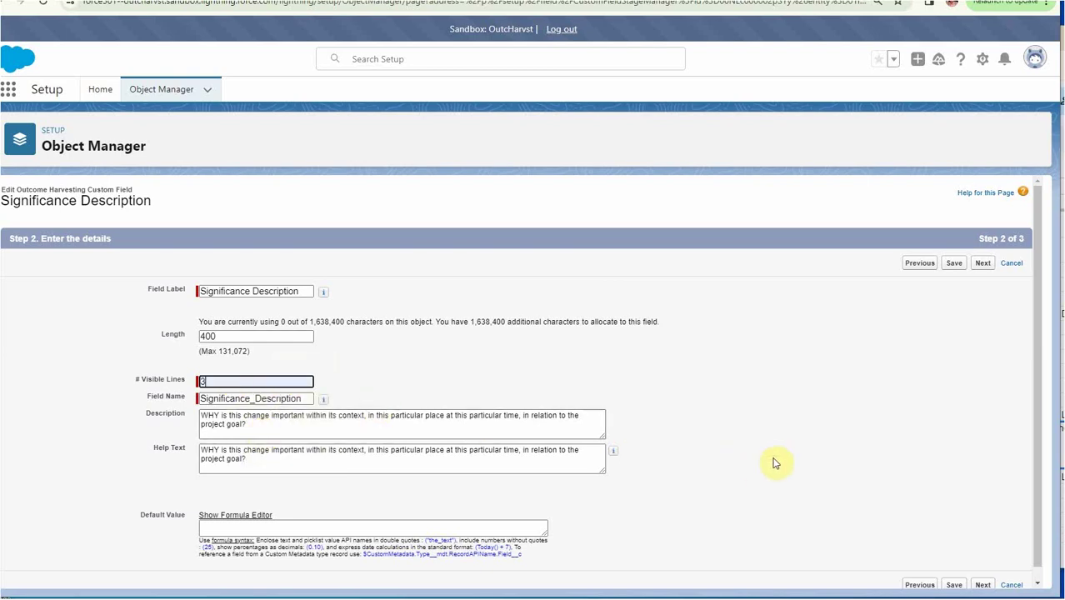
scroll(668, 483, down, 1)
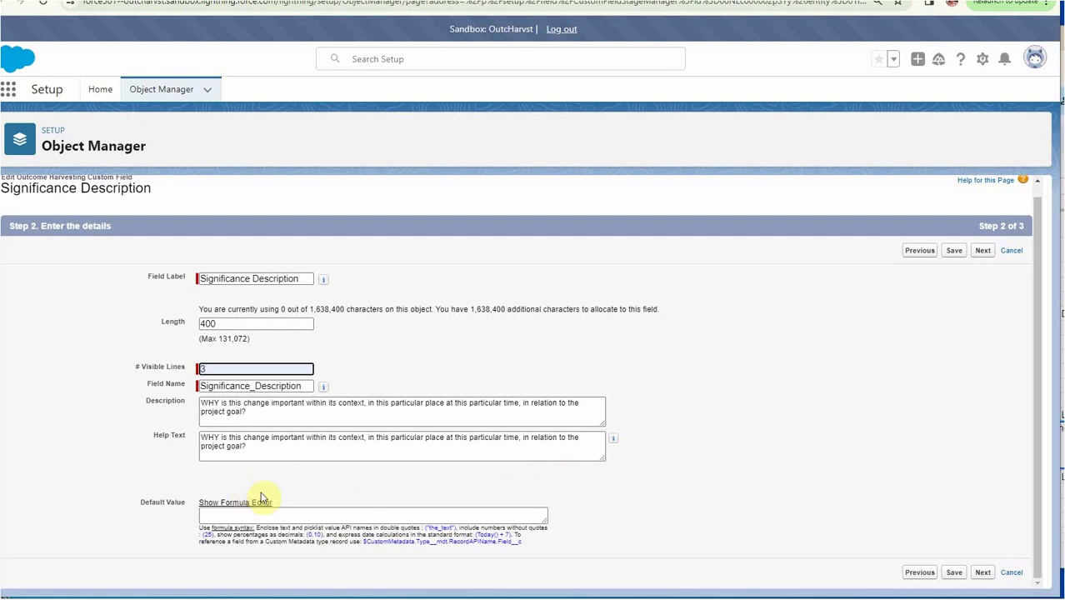
Save the Long Text Area(400) field and filter Fields & Relationships by 'sign'.
click(953, 574)
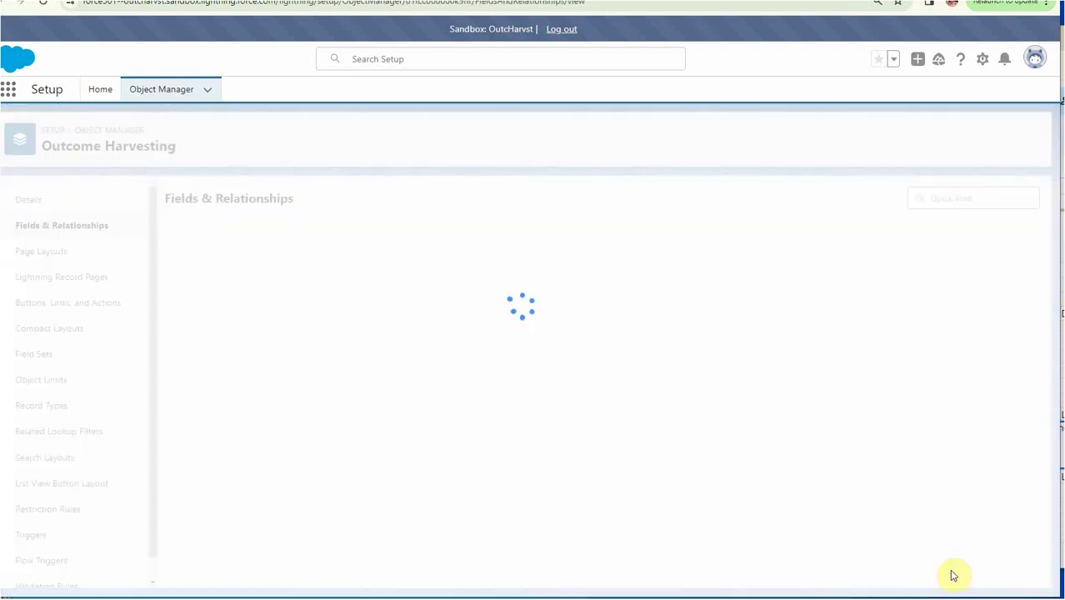
click(642, 196)
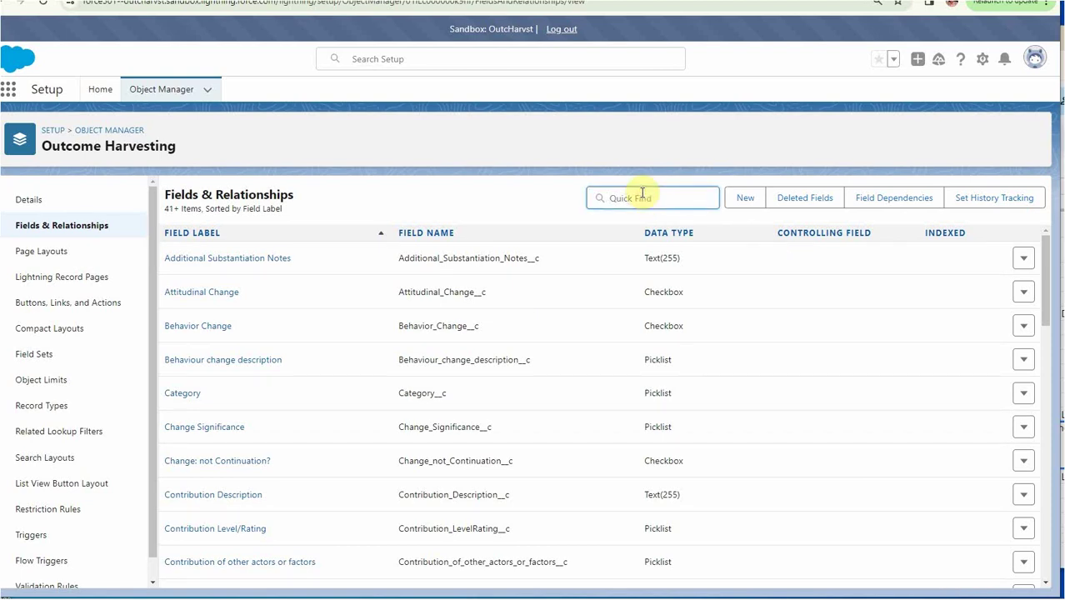
text(sign)
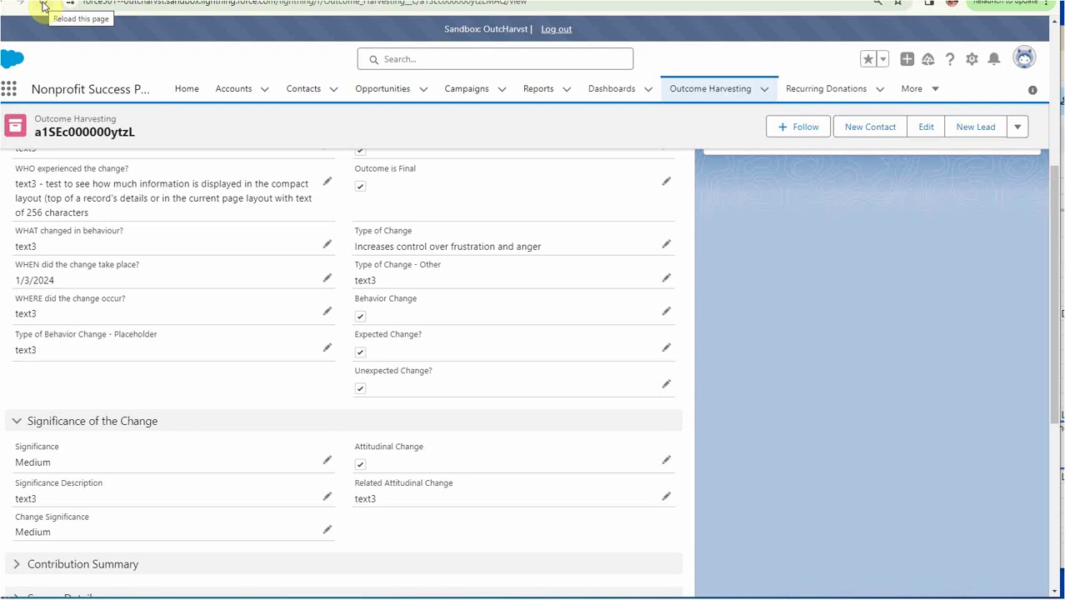
Reload the Outcome Harvesting record and check the Significance Description and Outcome Summary help text.
click(44, 7)
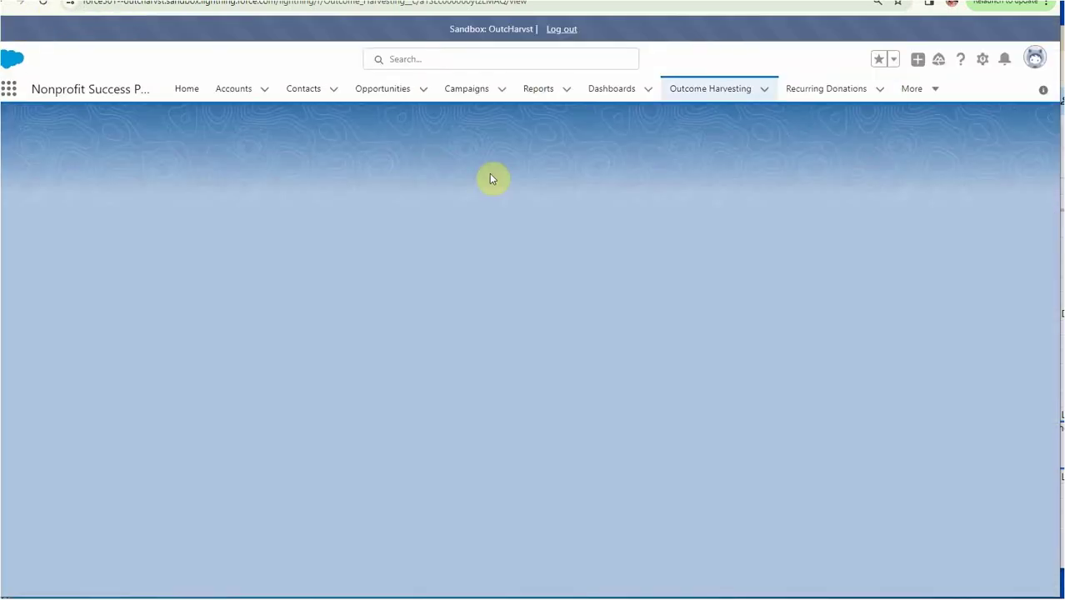
scroll(549, 281, down, 7)
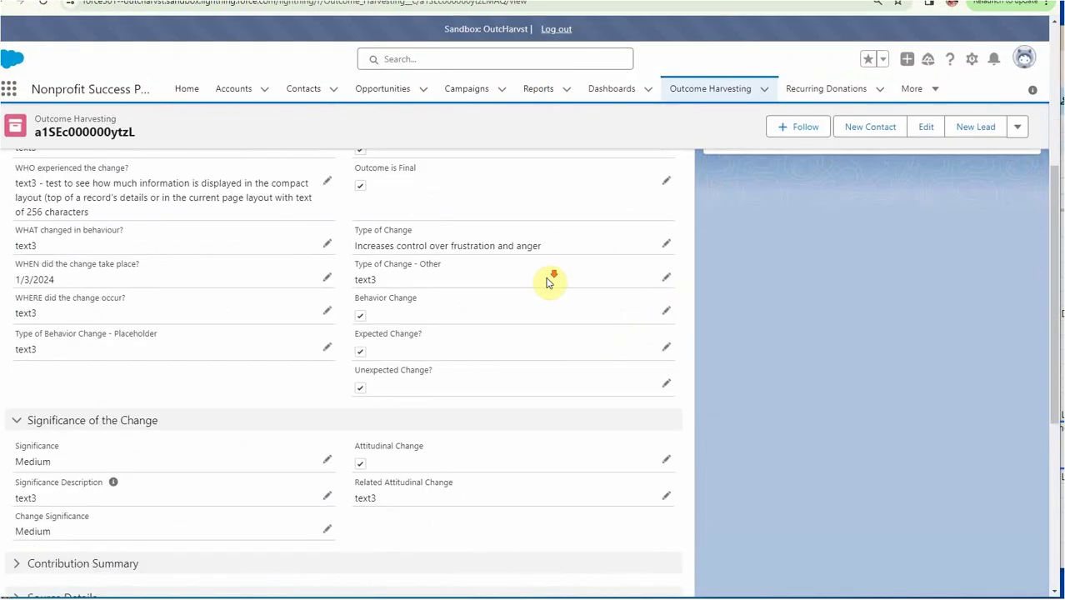
scroll(549, 281, down, 1)
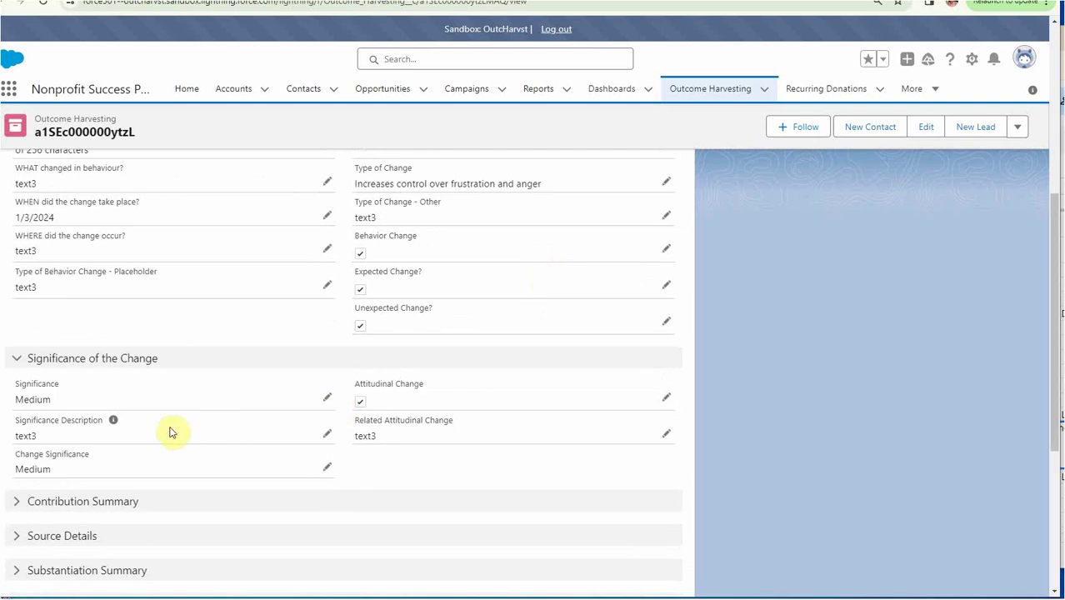
mouse_move(113, 421)
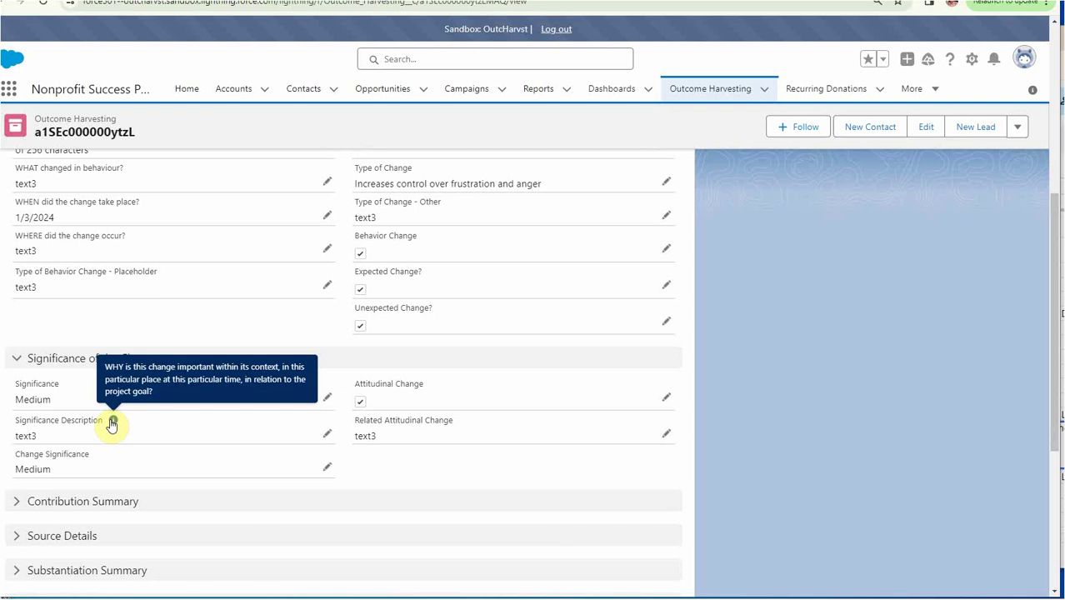
scroll(200, 309, up, 3)
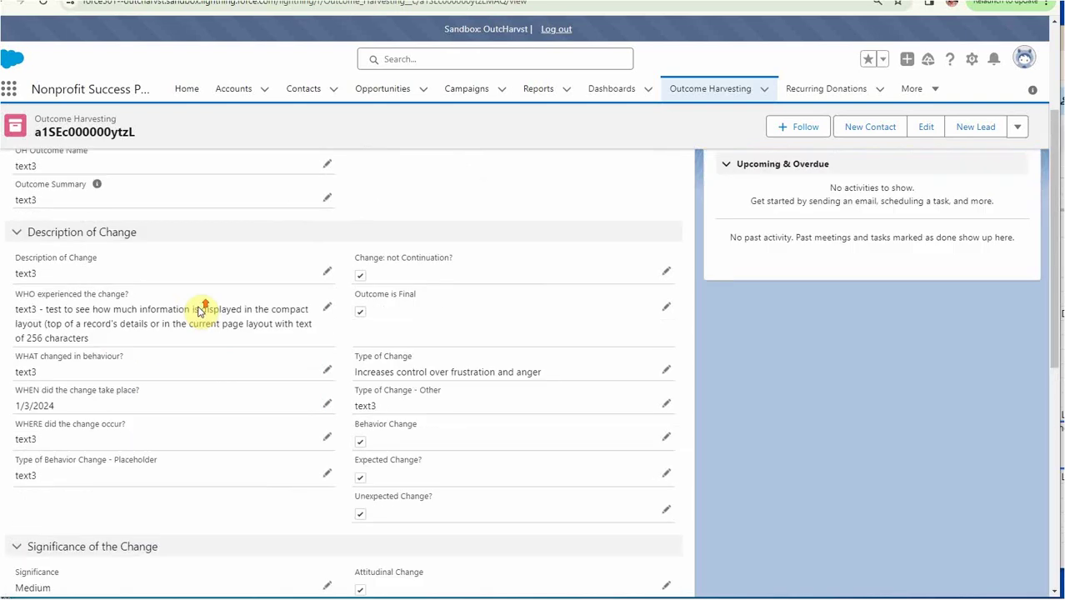
scroll(200, 309, up, 2)
mouse_move(98, 313)
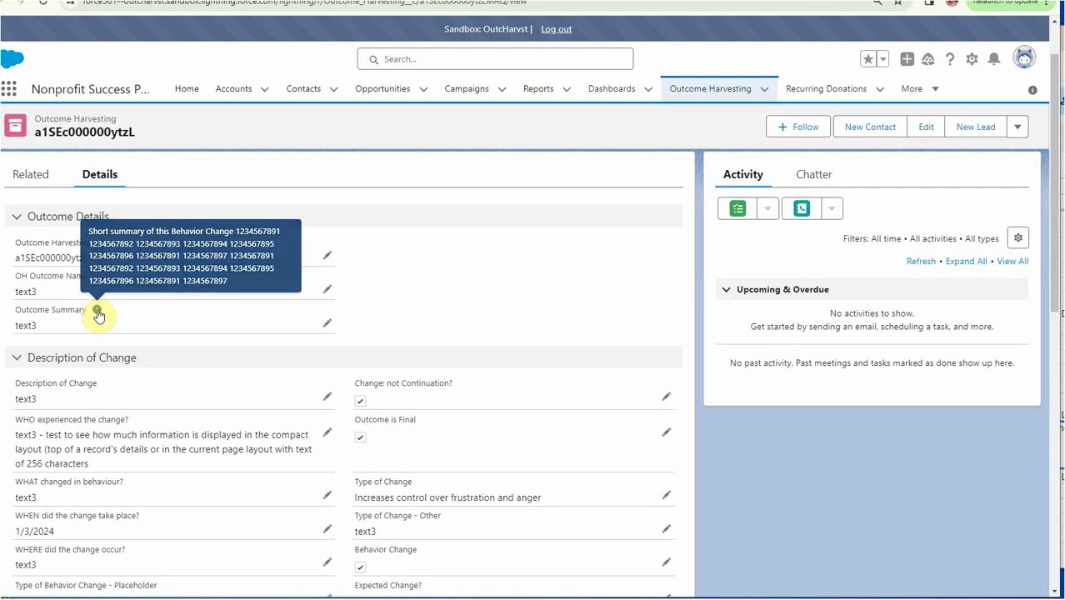
scroll(172, 314, down, 3)
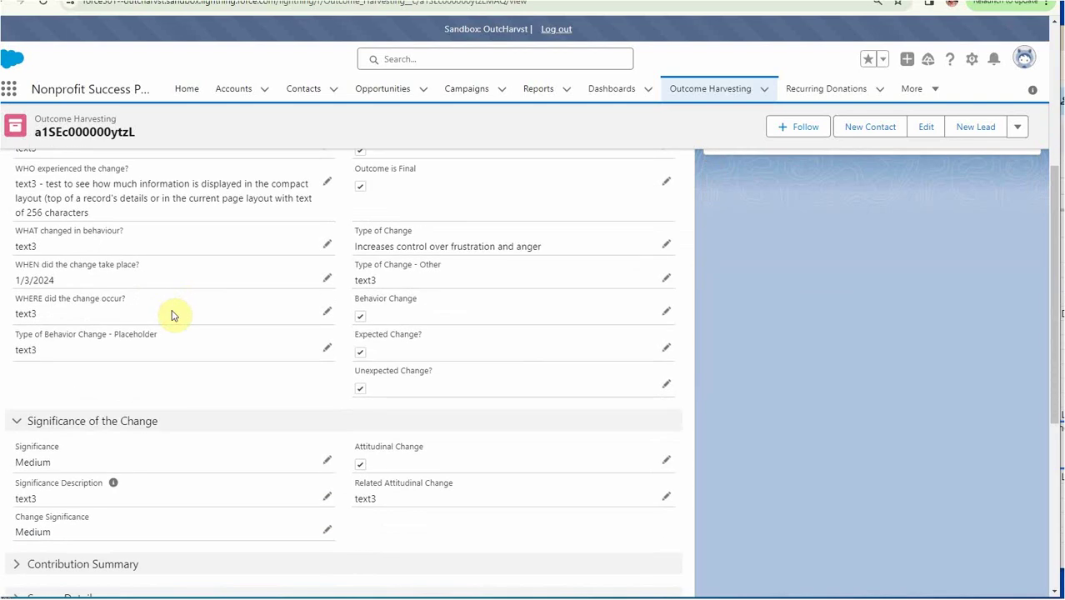
Paste the long test passage into Significance Description, enlarge the box, and save the record.
click(326, 501)
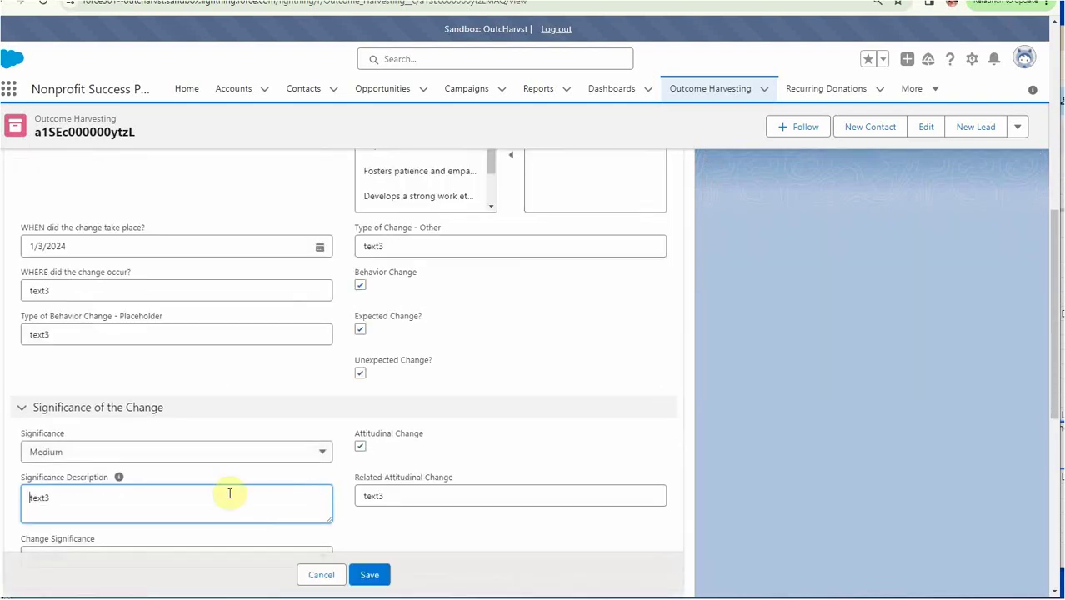
key(ctrl+v)
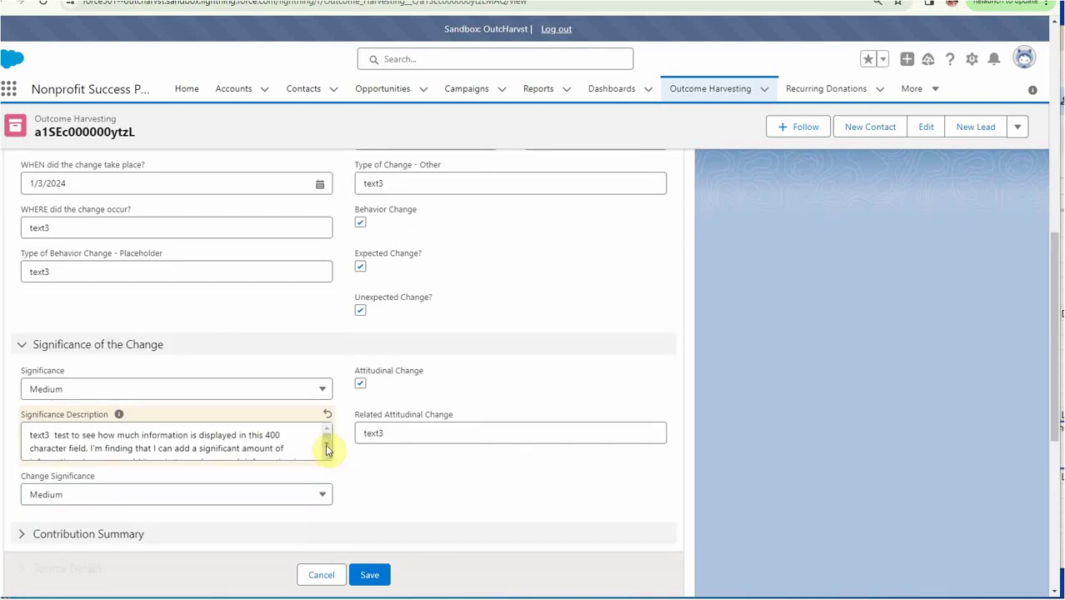
scroll(326, 450, down, 2)
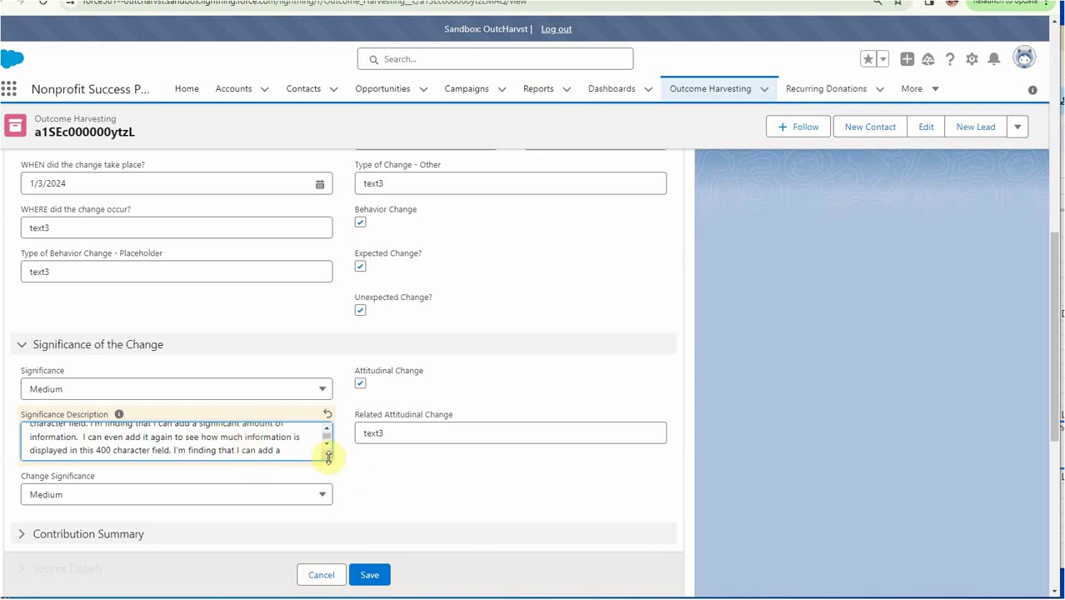
drag(328, 456, 319, 513)
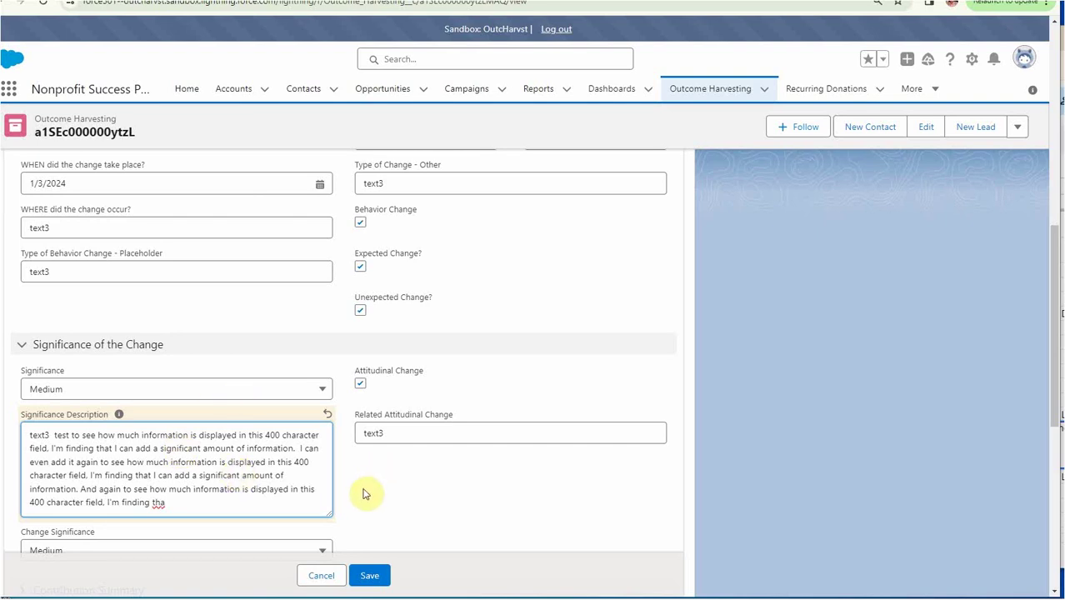
click(371, 576)
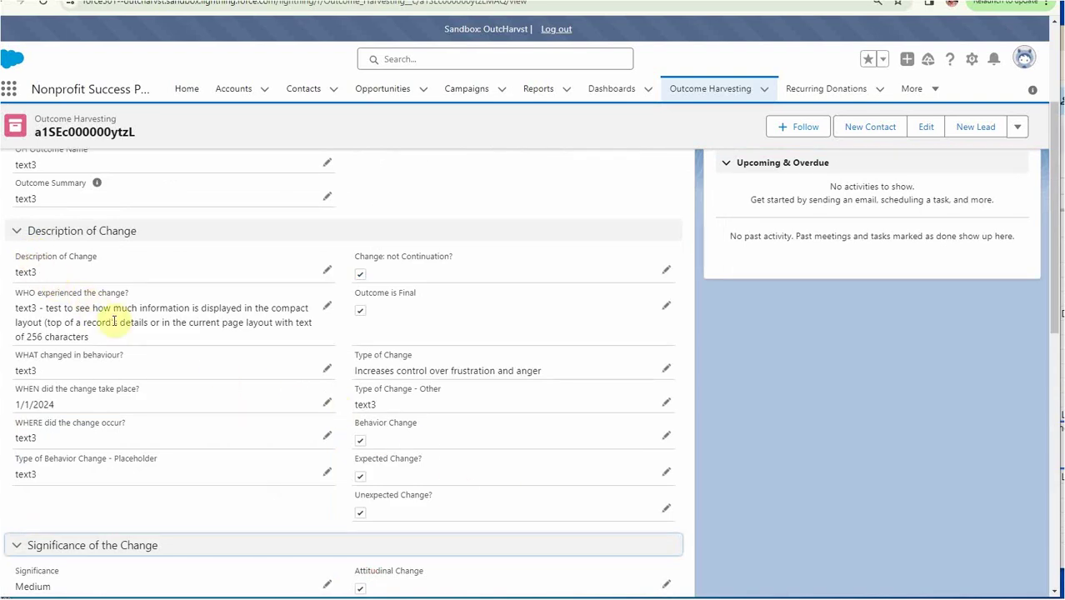
Collapse and re-expand the Significance of the Change section to check the saved description.
scroll(114, 321, down, 3)
click(18, 356)
click(17, 357)
scroll(471, 411, down, 2)
scroll(479, 409, up, 6)
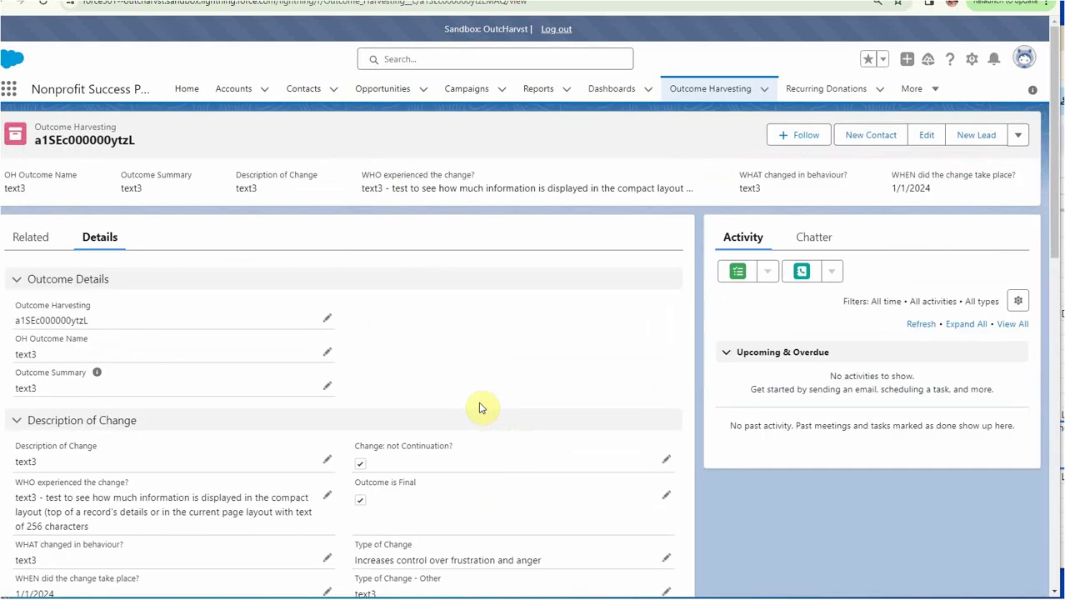